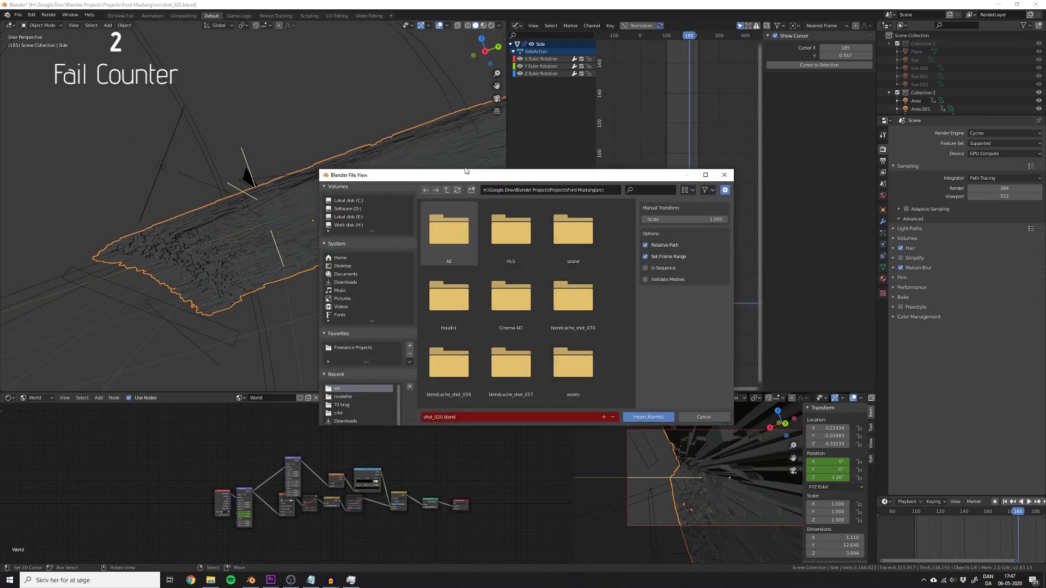
Browse the project folders for an Alembic file to import
{"action": "left_click", "coordinate": [328, 415]}
{"action": "double_click", "coordinate": [436, 205]}
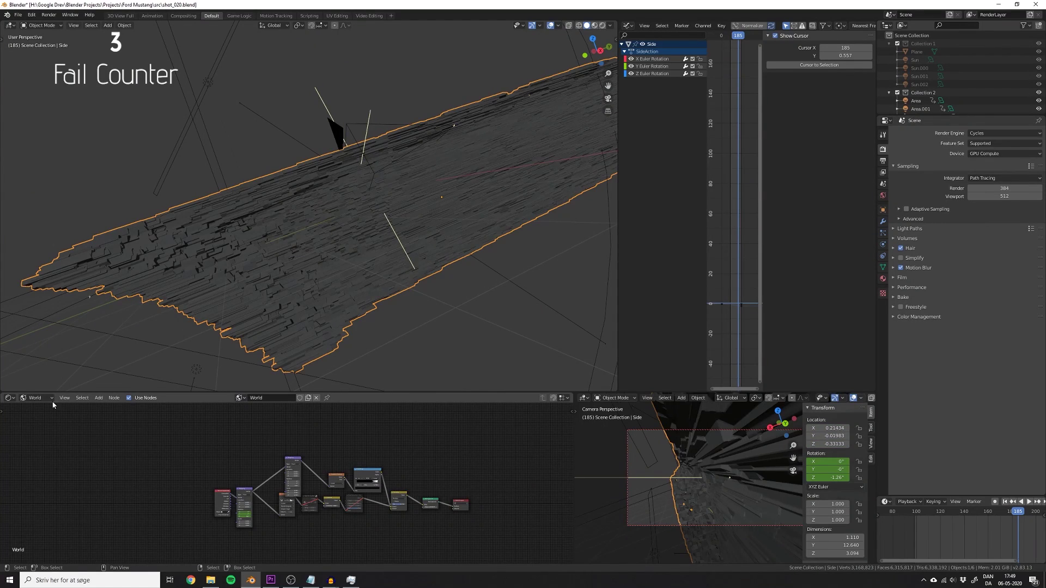
Examine the side rock in the rendered view and the layout of its LavaRock_Cleanup shader nodes
{"action": "middle_click_drag", "start_coordinate": [313, 435], "coordinate": [222, 496]}
{"action": "middle_click_drag", "start_coordinate": [434, 175], "coordinate": [327, 237]}
{"action": "scroll", "coordinate": [370, 216], "scroll_direction": "up", "scroll_amount": 4}
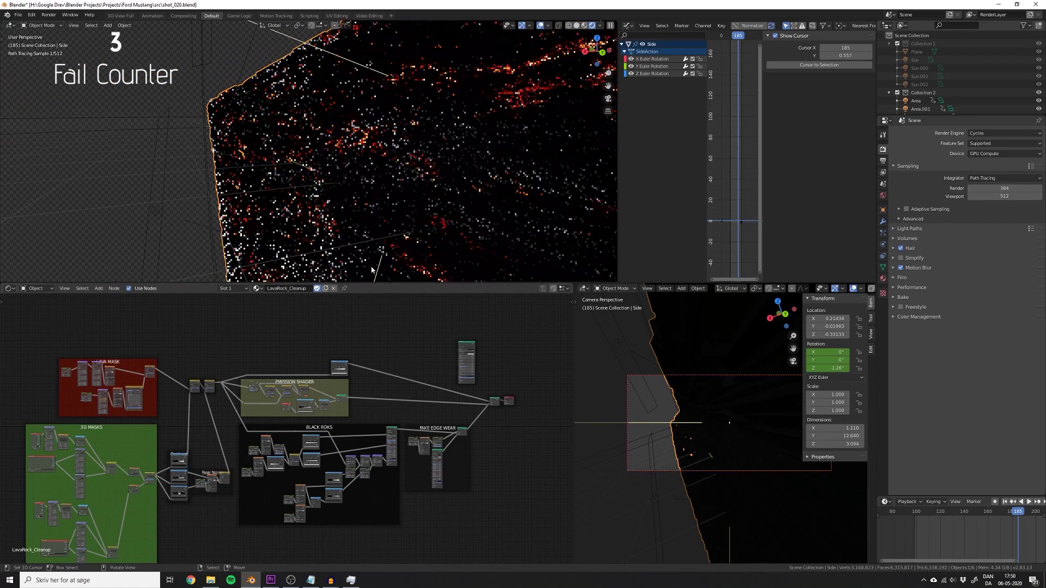
{"action": "scroll", "coordinate": [446, 421], "scroll_direction": "up", "scroll_amount": 8}
{"action": "middle_click_drag", "start_coordinate": [430, 432], "coordinate": [280, 466]}
{"action": "key", "text": "KP_0"}
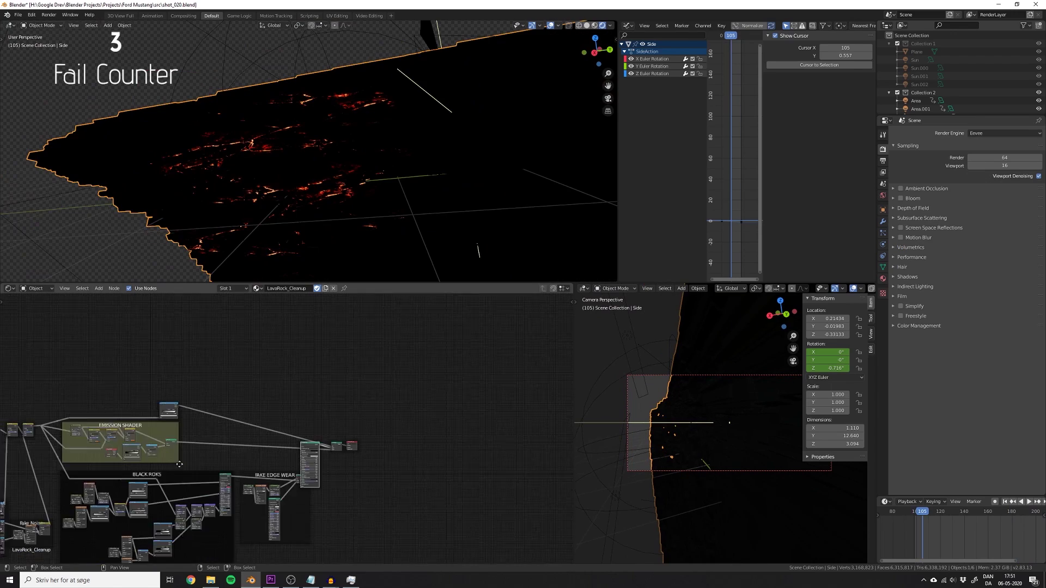
{"action": "scroll", "coordinate": [345, 398], "scroll_direction": "up", "scroll_amount": 5}
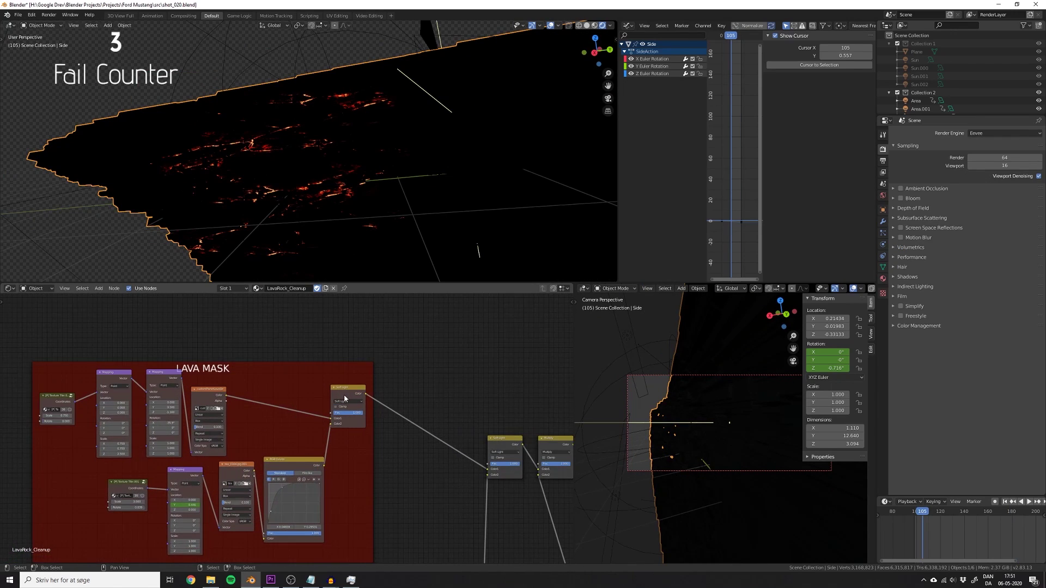
{"action": "scroll", "coordinate": [345, 398], "scroll_direction": "down", "scroll_amount": 6}
{"action": "left_click_drag", "start_coordinate": [131, 324], "coordinate": [305, 413]}
{"action": "scroll", "coordinate": [321, 424], "scroll_direction": "down", "scroll_amount": 1}
Preview the upper lava image texture of the LAVA MASK frame on the rock and inspect it up close
{"action": "scroll", "coordinate": [311, 423], "scroll_direction": "up", "scroll_amount": 9}
{"action": "left_click", "coordinate": [312, 409]}
{"action": "middle_click_drag", "start_coordinate": [311, 408], "coordinate": [362, 471]}
{"action": "scroll", "coordinate": [530, 534], "scroll_direction": "up", "scroll_amount": 4}
{"action": "left_click", "coordinate": [282, 346], "text": "ctrl+shift"}
{"action": "middle_click_drag", "start_coordinate": [309, 158], "coordinate": [275, 109]}
{"action": "scroll", "coordinate": [292, 245], "scroll_direction": "up", "scroll_amount": 3}
{"action": "middle_click_drag", "start_coordinate": [203, 226], "coordinate": [294, 114], "text": "shift"}
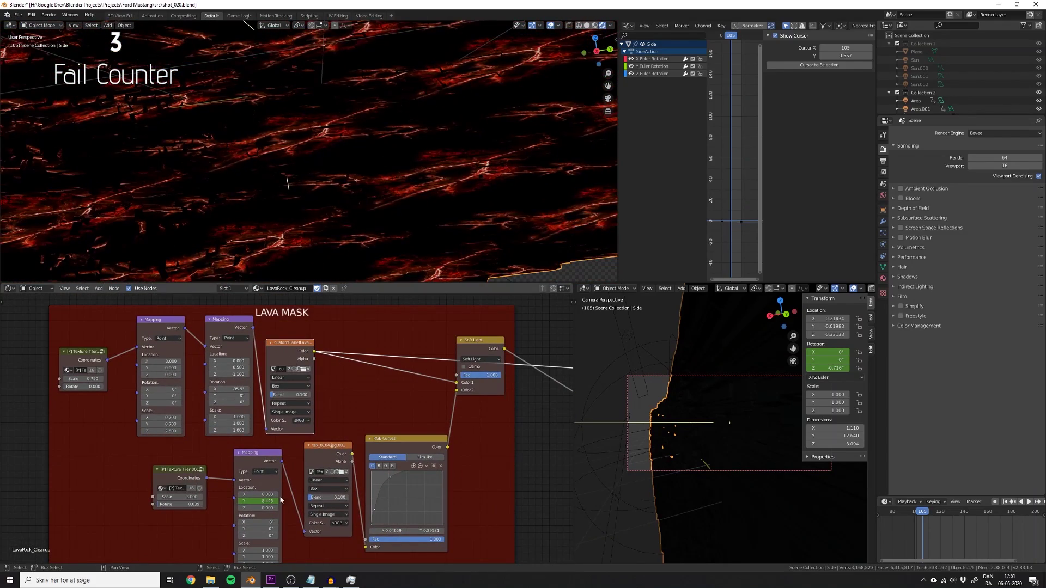
Preview the RGB Curves output in the LAVA MASK frame and compare it with the upper lava image texture
{"action": "middle_click_drag", "start_coordinate": [281, 500], "coordinate": [219, 482]}
{"action": "scroll", "coordinate": [219, 482], "scroll_direction": "down", "scroll_amount": 1}
{"action": "scroll", "coordinate": [294, 185], "scroll_direction": "down", "scroll_amount": 5}
{"action": "left_click", "coordinate": [339, 429], "text": "ctrl+shift"}
{"action": "middle_click_drag", "start_coordinate": [299, 181], "coordinate": [327, 218], "text": "shift"}
{"action": "left_click", "coordinate": [232, 337], "text": "ctrl+shift"}
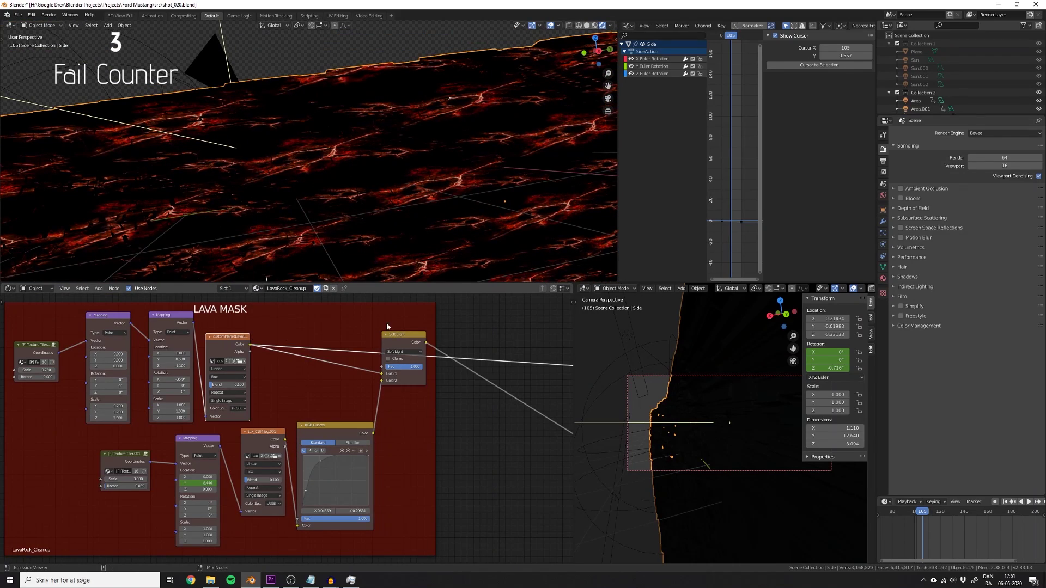
Add an empty to the scene and move it near the rock's upper edge
{"action": "scroll", "coordinate": [388, 171], "scroll_direction": "down", "scroll_amount": 5}
{"action": "left_click", "coordinate": [388, 171]}
{"action": "middle_click_drag", "start_coordinate": [388, 172], "coordinate": [420, 167]}
{"action": "left_click", "coordinate": [420, 167]}
{"action": "scroll", "coordinate": [217, 389], "scroll_direction": "down", "scroll_amount": 5}
{"action": "middle_click_drag", "start_coordinate": [205, 493], "coordinate": [426, 391]}
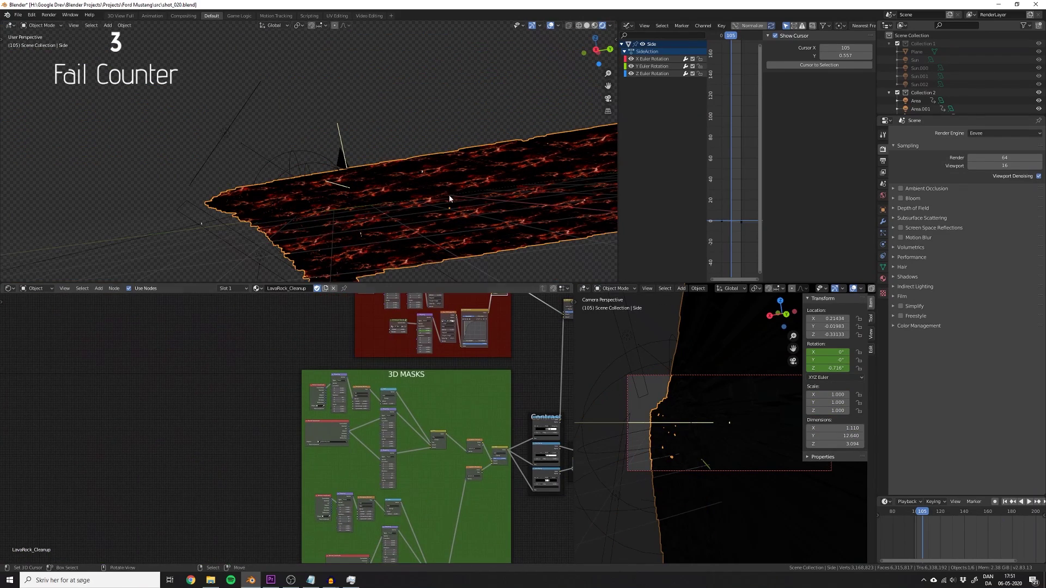
{"action": "mouse_move", "coordinate": [450, 198]}
{"action": "middle_mouse_down"}
{"action": "mouse_move", "coordinate": [417, 196]}
{"action": "mouse_move", "coordinate": [446, 158]}
{"action": "middle_mouse_up"}
{"action": "key", "text": "shift+a"}
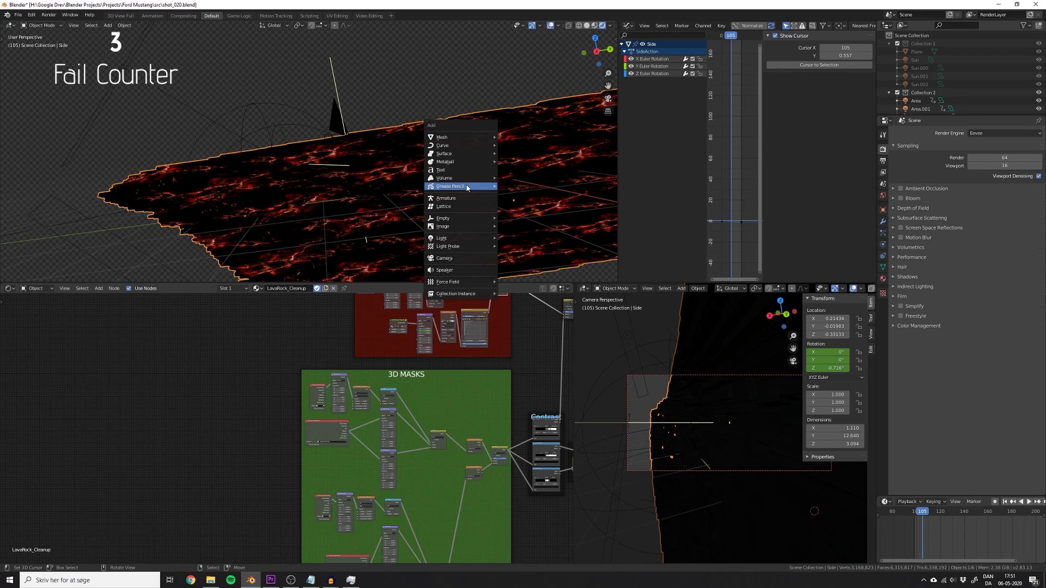
{"action": "left_click", "coordinate": [521, 218]}
{"action": "middle_click_drag", "start_coordinate": [520, 218], "coordinate": [420, 190]}
{"action": "key", "text": "g"}
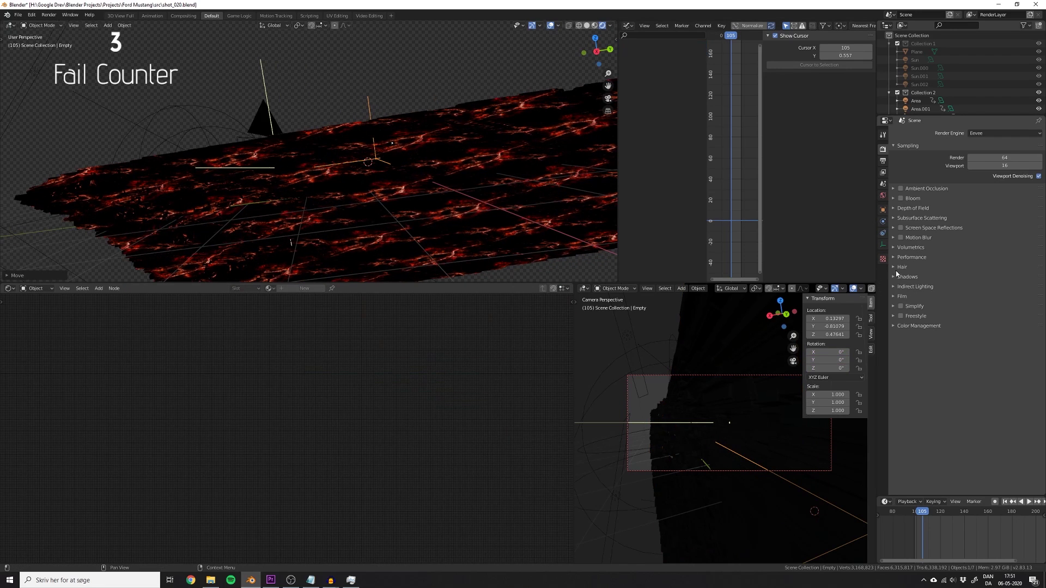
Display the empty as a sphere and scale it up to about 1.358
{"action": "left_click", "coordinate": [883, 244]}
{"action": "left_click", "coordinate": [981, 197]}
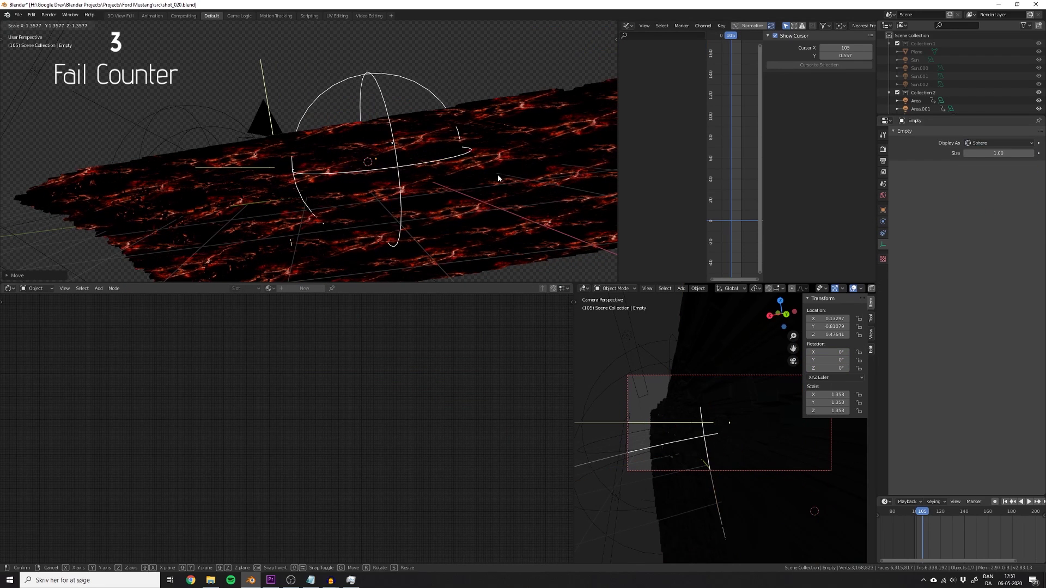
{"action": "left_click", "coordinate": [498, 179]}
Add a Gradient Texture node beside the 3D MASKS frame of the rock's material and set it to Spherical
{"action": "left_click", "coordinate": [488, 191]}
{"action": "middle_click_drag", "start_coordinate": [229, 421], "coordinate": [272, 401]}
{"action": "scroll", "coordinate": [229, 403], "scroll_direction": "up", "scroll_amount": 1}
{"action": "key", "text": "shift+a"}
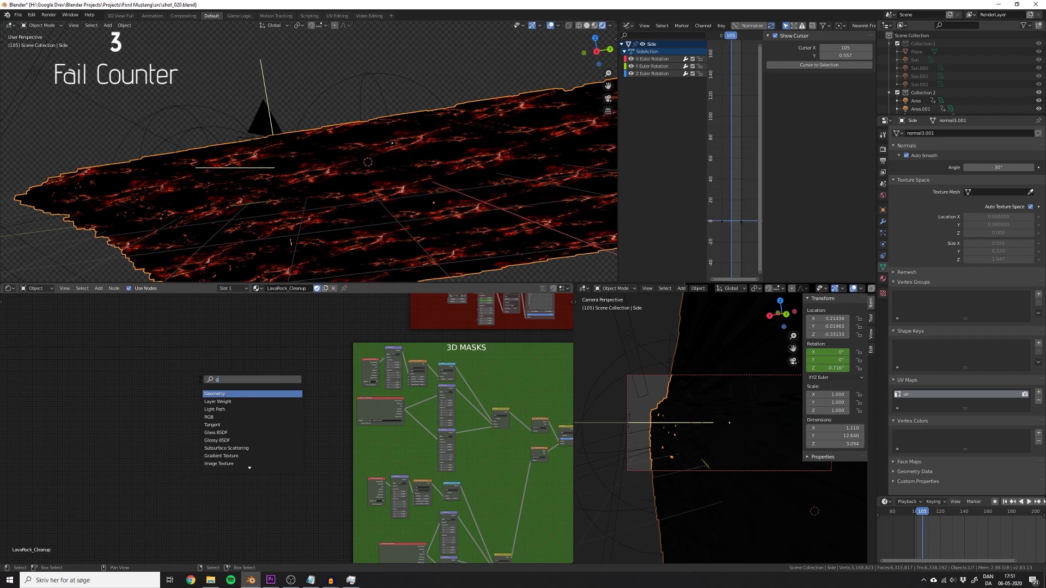
{"action": "left_click", "coordinate": [199, 380]}
{"action": "scroll", "coordinate": [199, 380], "scroll_direction": "up", "scroll_amount": 4}
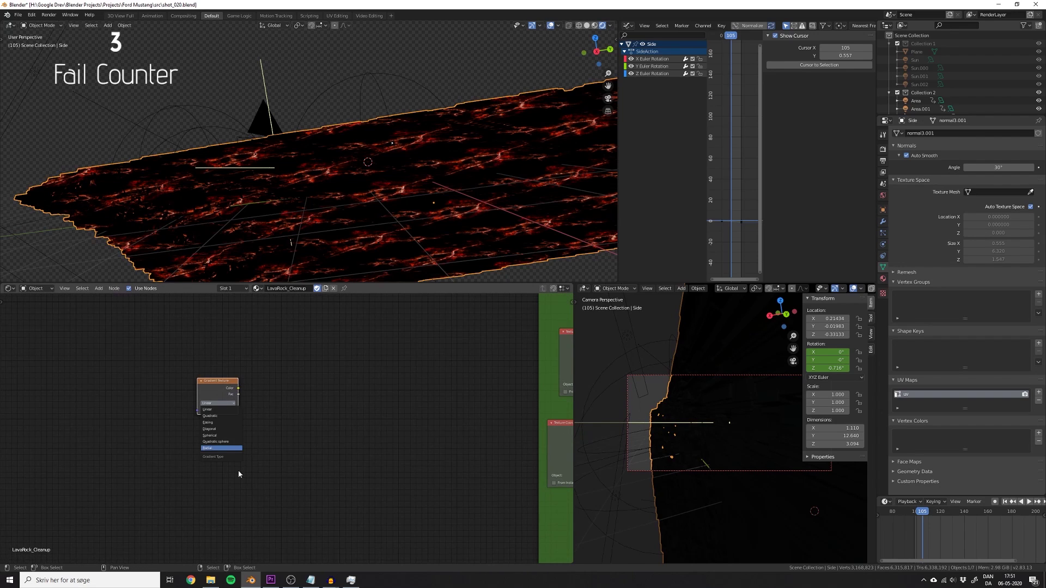
{"action": "left_click", "coordinate": [229, 442]}
{"action": "left_click", "coordinate": [228, 436]}
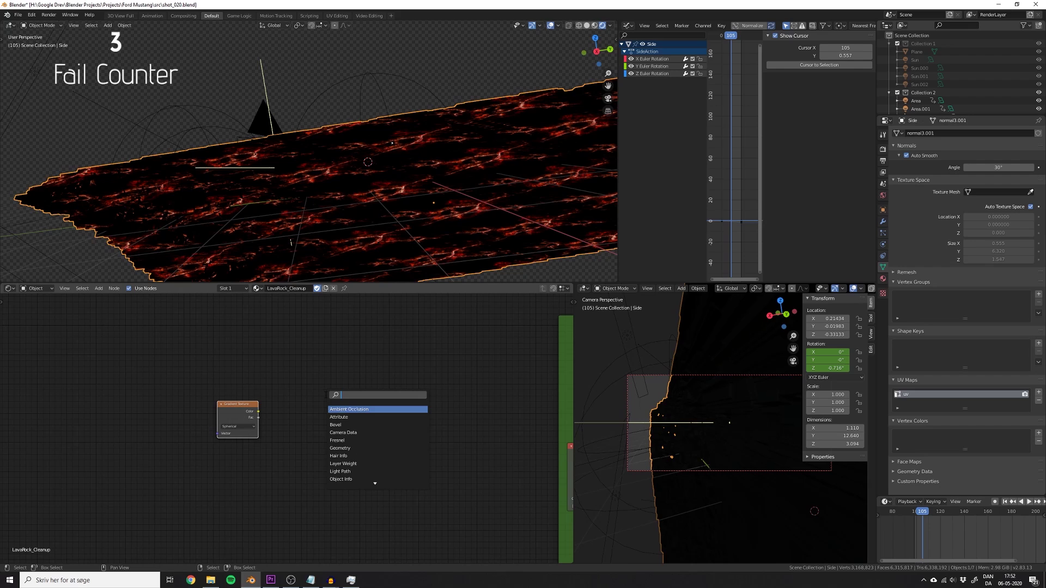
Drive a Spherical Gradient Texture with the Empty's object coordinates from a new Texture Coordinate node and preview it on the rock
{"action": "key", "text": "shift+a"}
{"action": "type", "text": "te"}
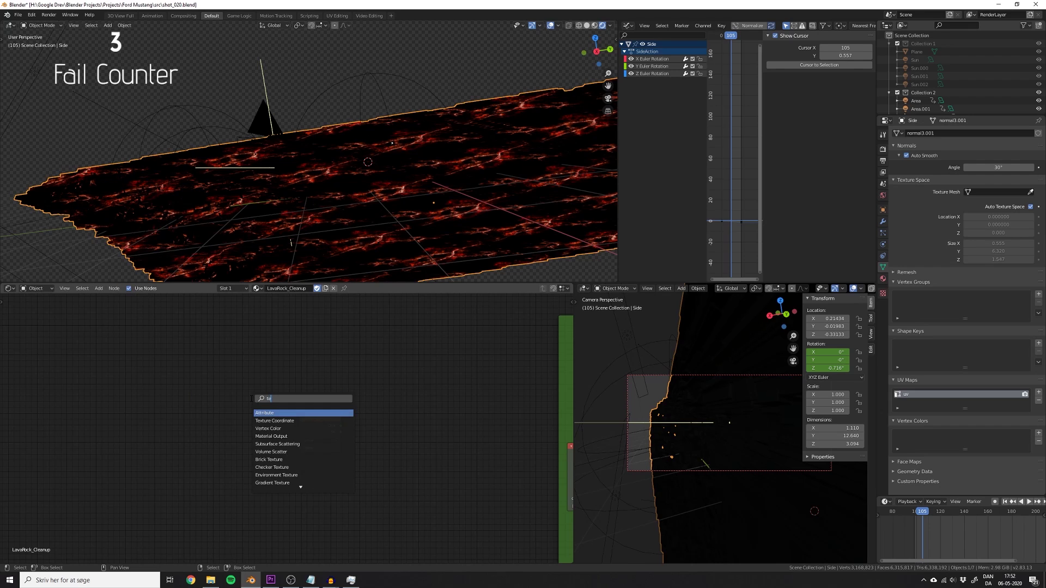
{"action": "scroll", "coordinate": [250, 417], "scroll_direction": "up", "scroll_amount": 3}
{"action": "left_click_drag", "start_coordinate": [249, 417], "coordinate": [224, 423]}
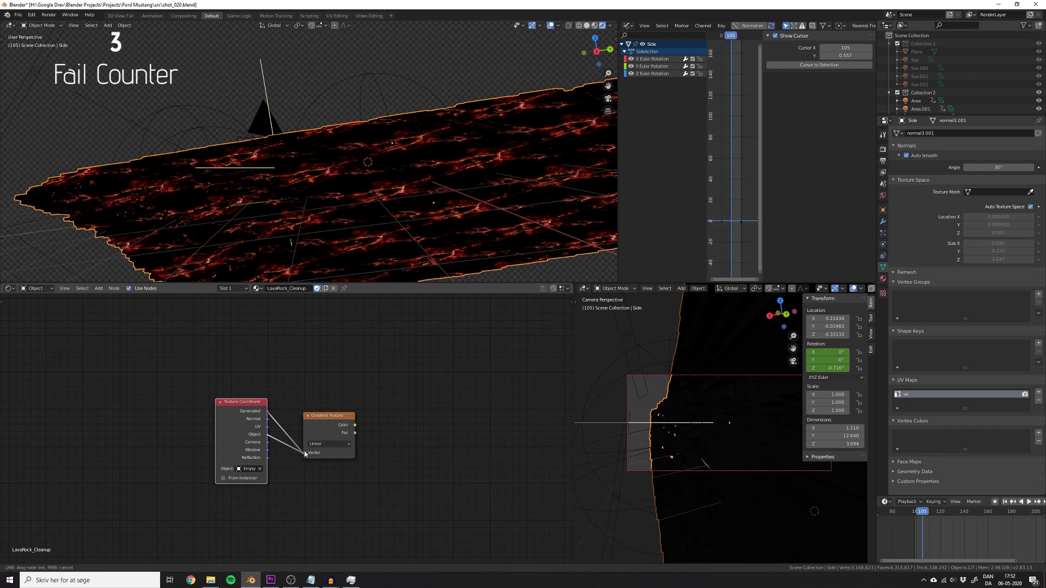
{"action": "left_click", "coordinate": [326, 427], "text": "ctrl+shift"}
{"action": "left_click", "coordinate": [328, 444]}
{"action": "left_click", "coordinate": [330, 488]}
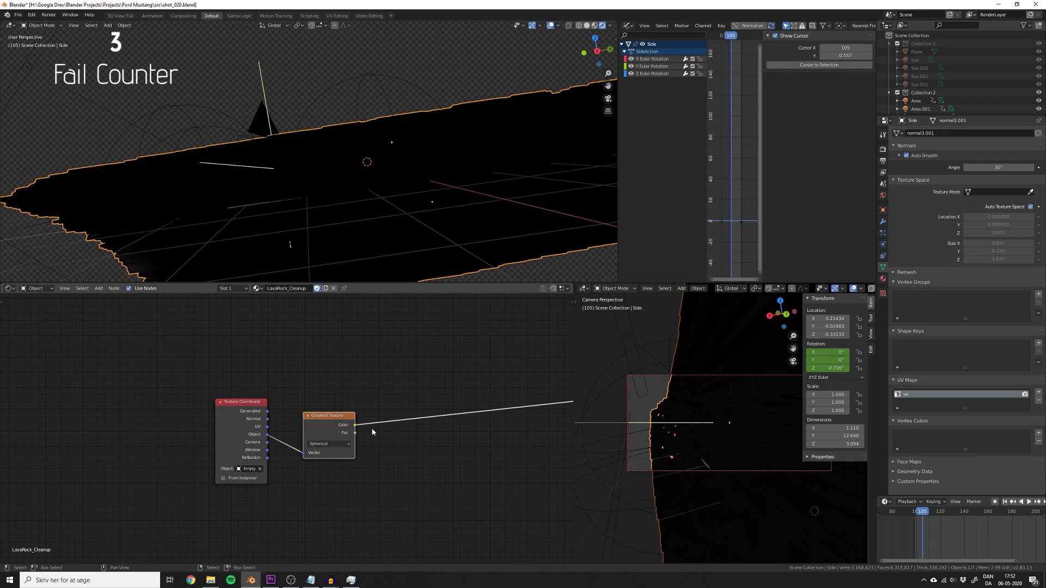
Try scaling and moving the sphere empty to test how the gradient mask follows it
{"action": "middle_click_drag", "start_coordinate": [334, 131], "coordinate": [346, 128]}
{"action": "scroll", "coordinate": [347, 125], "scroll_direction": "down", "scroll_amount": 4}
{"action": "right_click", "coordinate": [346, 117]}
{"action": "scroll", "coordinate": [351, 122], "scroll_direction": "up", "scroll_amount": 4}
{"action": "key", "text": "s"}
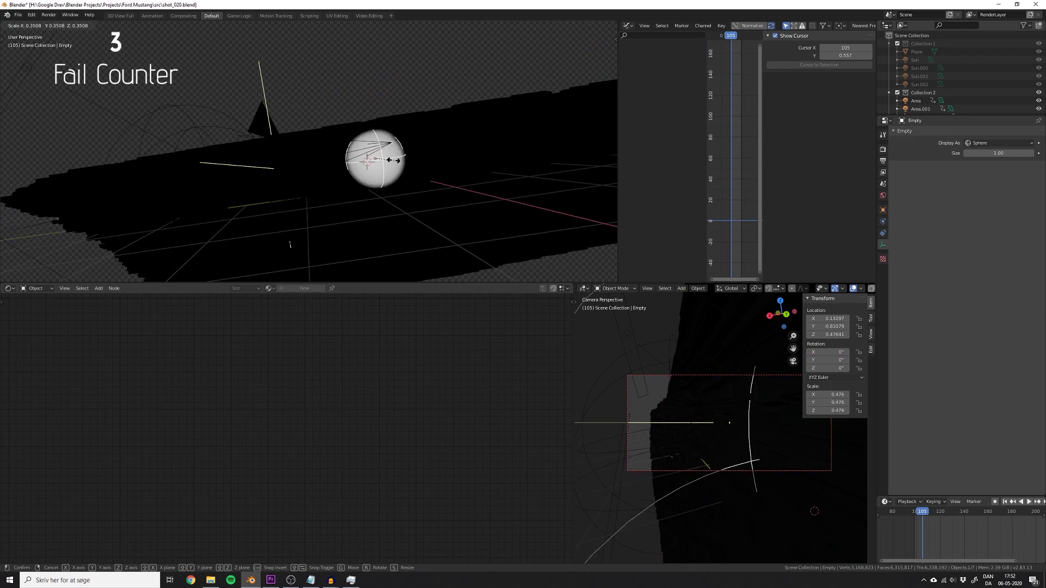
{"action": "right_click", "coordinate": [502, 121]}
{"action": "right_click", "coordinate": [502, 121]}
{"action": "right_click", "coordinate": [375, 116]}
{"action": "middle_click_drag", "start_coordinate": [374, 117], "coordinate": [533, 131]}
{"action": "key", "text": "g"}
{"action": "left_click", "coordinate": [447, 169]}
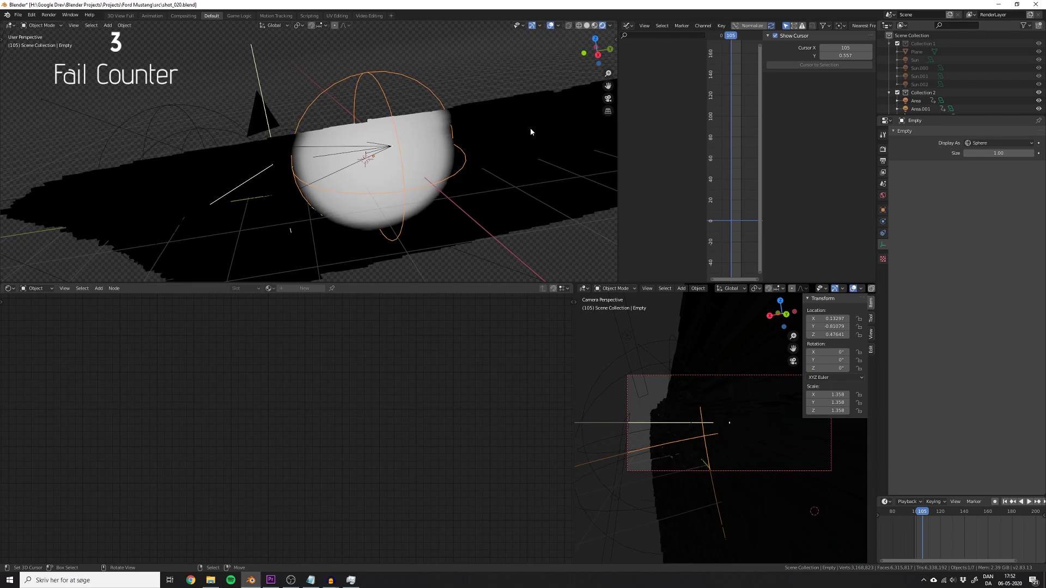
Reselect the rock and choose the Gradient Texture's type
{"action": "right_click", "coordinate": [533, 131]}
{"action": "scroll", "coordinate": [358, 474], "scroll_direction": "up", "scroll_amount": 2}
{"action": "left_click", "coordinate": [338, 450]}
{"action": "left_click", "coordinate": [336, 517]}
Preview the Mix node in the upper part of the 3D MASKS frame on the rock
{"action": "middle_click_drag", "start_coordinate": [329, 210], "coordinate": [362, 177]}
{"action": "scroll", "coordinate": [312, 457], "scroll_direction": "down", "scroll_amount": 7}
{"action": "scroll", "coordinate": [305, 460], "scroll_direction": "up", "scroll_amount": 3}
{"action": "middle_click_drag", "start_coordinate": [327, 519], "coordinate": [294, 462]}
{"action": "scroll", "coordinate": [295, 462], "scroll_direction": "up", "scroll_amount": 2}
{"action": "left_click", "coordinate": [364, 466], "text": "ctrl+shift"}
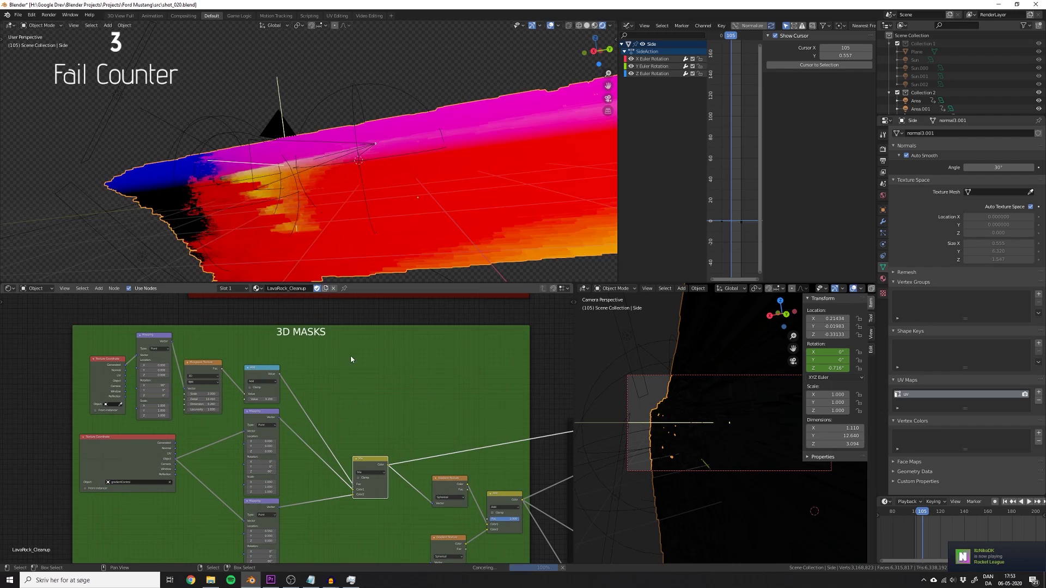
Preview the two Spherical Gradient Textures of the 3D MASKS frame one after the other
{"action": "middle_click_drag", "start_coordinate": [346, 210], "coordinate": [353, 177]}
{"action": "scroll", "coordinate": [403, 468], "scroll_direction": "down", "scroll_amount": 1}
{"action": "middle_click_drag", "start_coordinate": [430, 504], "coordinate": [285, 429]}
{"action": "scroll", "coordinate": [286, 428], "scroll_direction": "up", "scroll_amount": 2}
{"action": "left_click", "coordinate": [297, 402], "text": "ctrl+shift"}
{"action": "left_click", "coordinate": [297, 459], "text": "ctrl+shift"}
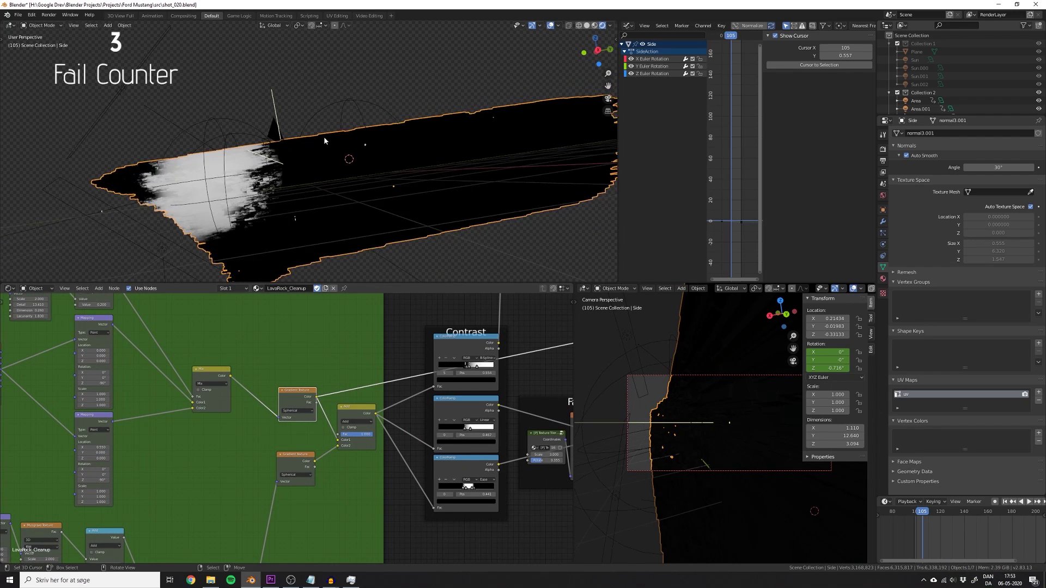
Preview the two Mapping nodes that feed the Mix node and examine the lower one's values
{"action": "scroll", "coordinate": [226, 120], "scroll_direction": "up", "scroll_amount": 1}
{"action": "scroll", "coordinate": [218, 405], "scroll_direction": "down", "scroll_amount": 3}
{"action": "middle_click_drag", "start_coordinate": [214, 406], "coordinate": [358, 401]}
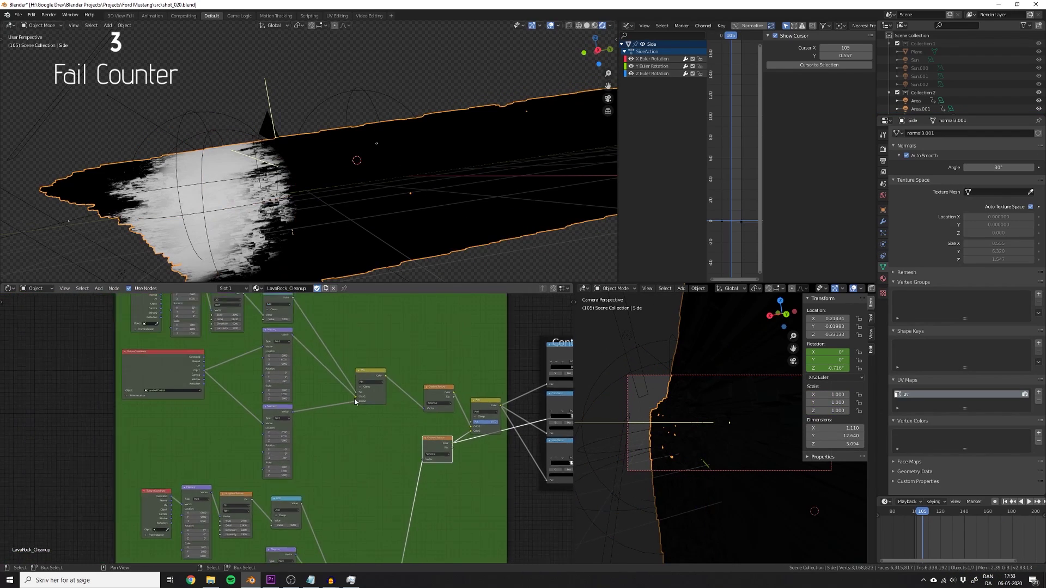
{"action": "scroll", "coordinate": [332, 393], "scroll_direction": "up", "scroll_amount": 2}
{"action": "left_click", "coordinate": [284, 329], "text": "ctrl+shift"}
{"action": "middle_click_drag", "start_coordinate": [249, 364], "coordinate": [261, 417]}
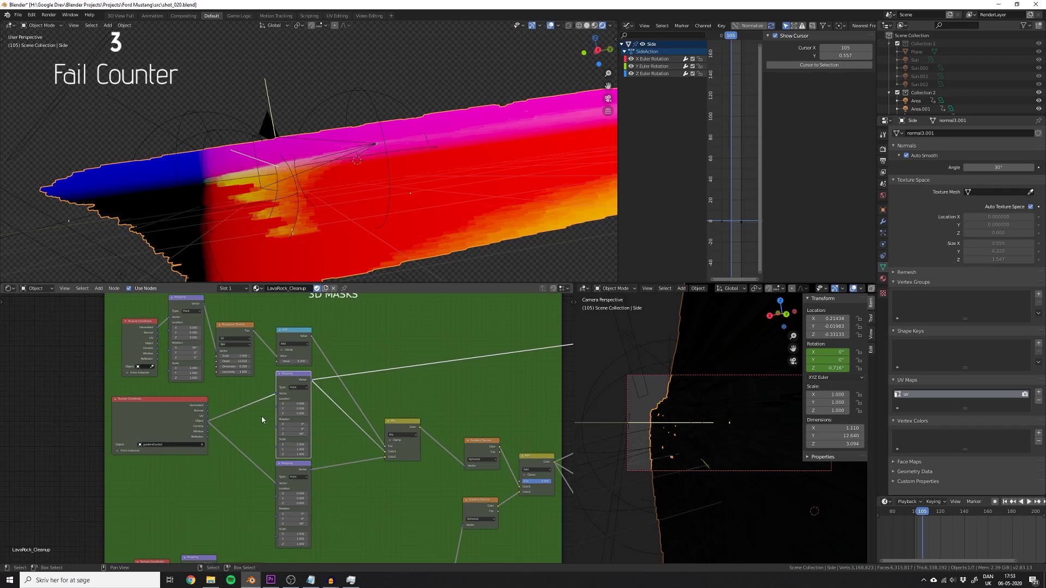
{"action": "left_click", "coordinate": [289, 469], "text": "ctrl+shift"}
{"action": "middle_click_drag", "start_coordinate": [303, 237], "coordinate": [303, 249]}
{"action": "scroll", "coordinate": [299, 436], "scroll_direction": "up", "scroll_amount": 6}
{"action": "middle_click_drag", "start_coordinate": [306, 458], "coordinate": [303, 315]}
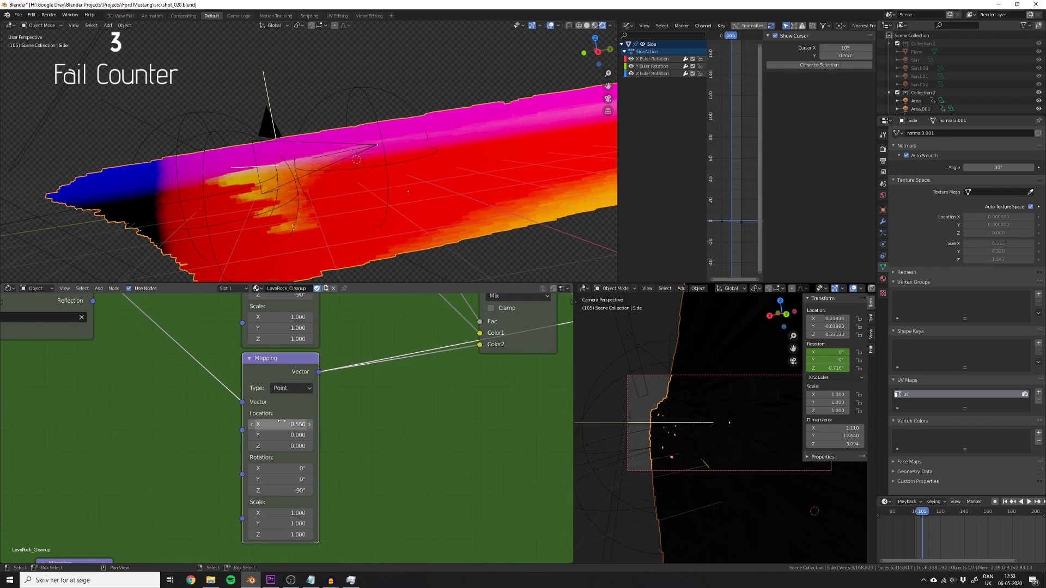
Preview the Mix node's distorted coordinates again, followed by the upper Spherical Gradient Texture they drive
{"action": "scroll", "coordinate": [349, 340], "scroll_direction": "down", "scroll_amount": 5}
{"action": "middle_click_drag", "start_coordinate": [349, 341], "coordinate": [341, 507]}
{"action": "left_click", "coordinate": [279, 343], "text": "ctrl+shift"}
{"action": "middle_click_drag", "start_coordinate": [265, 181], "coordinate": [276, 184]}
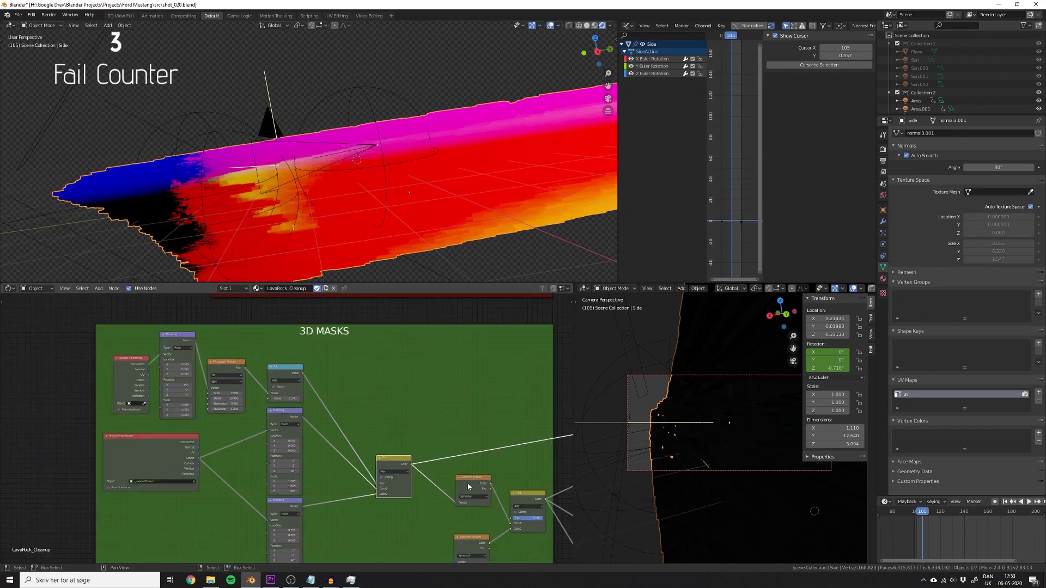
{"action": "scroll", "coordinate": [282, 342], "scroll_direction": "up", "scroll_amount": 3}
{"action": "left_click", "coordinate": [393, 433], "text": "ctrl+shift"}
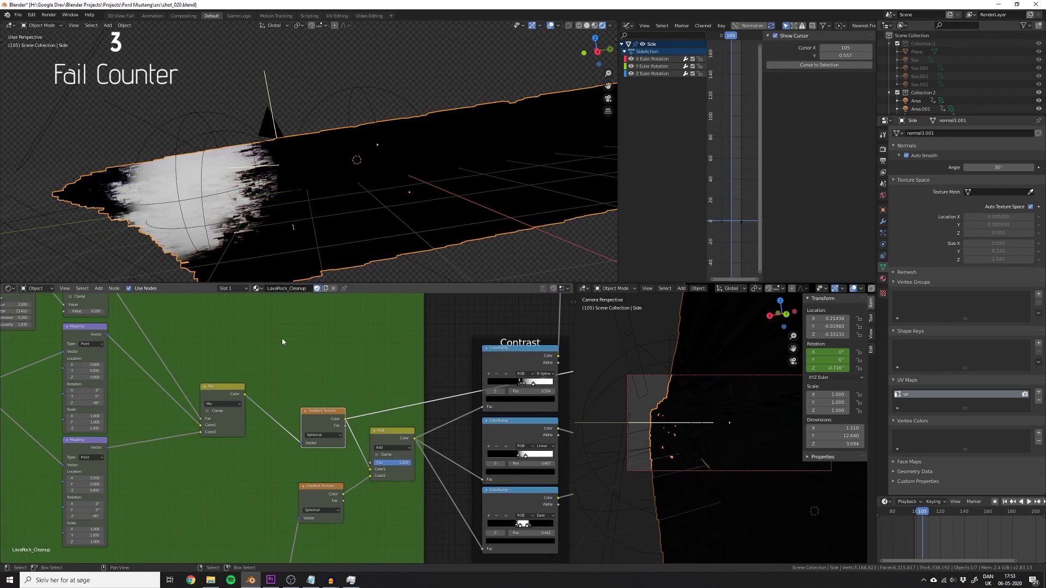
Try moving the gradientControl empty along the rock to test the noisy mask
{"action": "right_click", "coordinate": [205, 115]}
{"action": "key", "text": "g"}
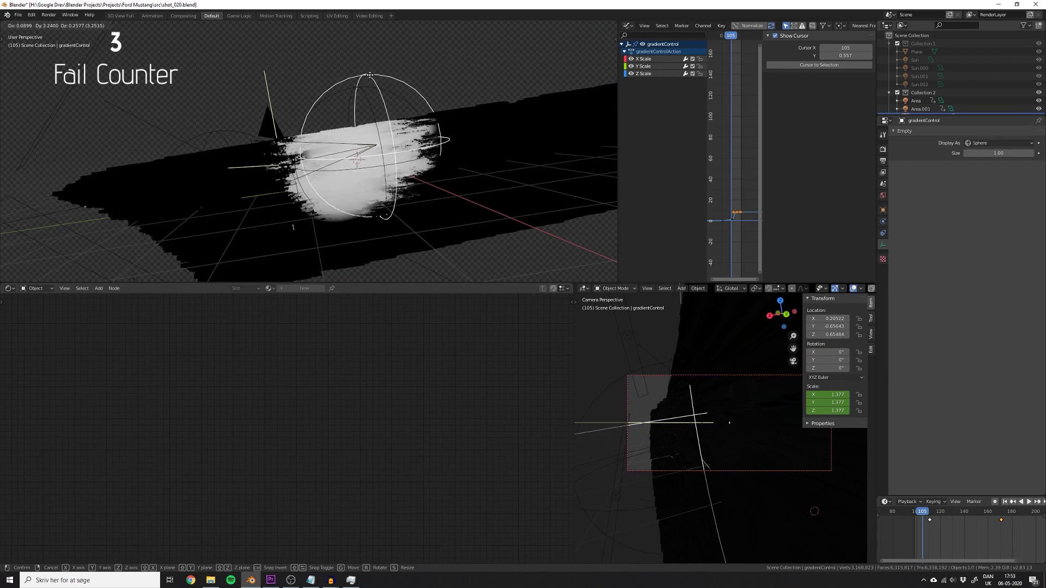
{"action": "right_click", "coordinate": [369, 75]}
{"action": "right_click", "coordinate": [374, 217]}
Preview a Contrast ColorRamp on the rock, followed by the Soft Light and Multiply nodes after the lava mask
{"action": "left_click", "coordinate": [402, 488], "text": "ctrl+shift"}
{"action": "middle_click_drag", "start_coordinate": [352, 297], "coordinate": [357, 462]}
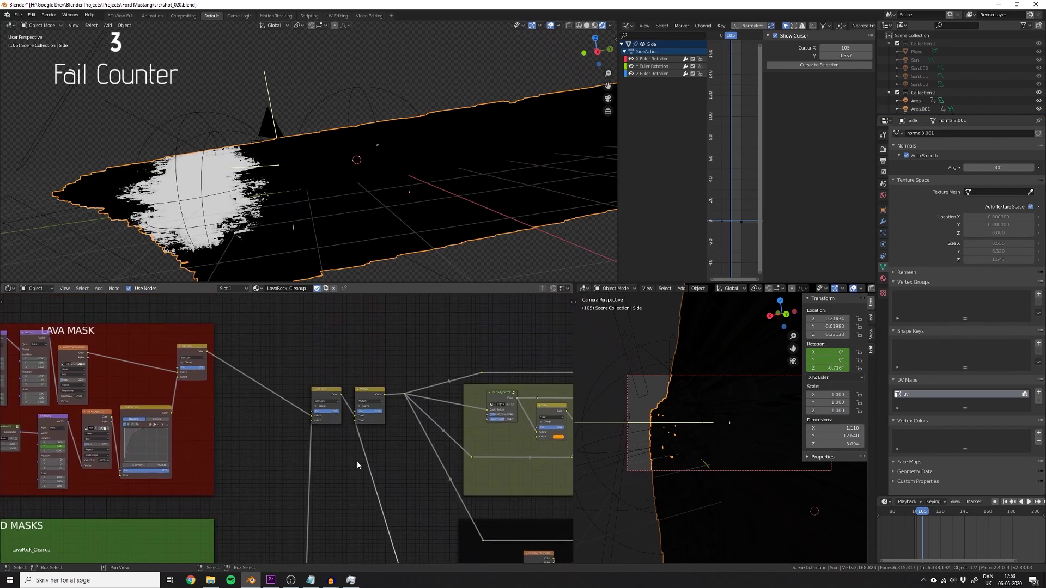
{"action": "scroll", "coordinate": [357, 461], "scroll_direction": "up", "scroll_amount": 1}
{"action": "left_click", "coordinate": [339, 385], "text": "ctrl+shift"}
{"action": "scroll", "coordinate": [379, 394], "scroll_direction": "up", "scroll_amount": 1}
{"action": "left_click", "coordinate": [430, 380], "text": "ctrl+shift"}
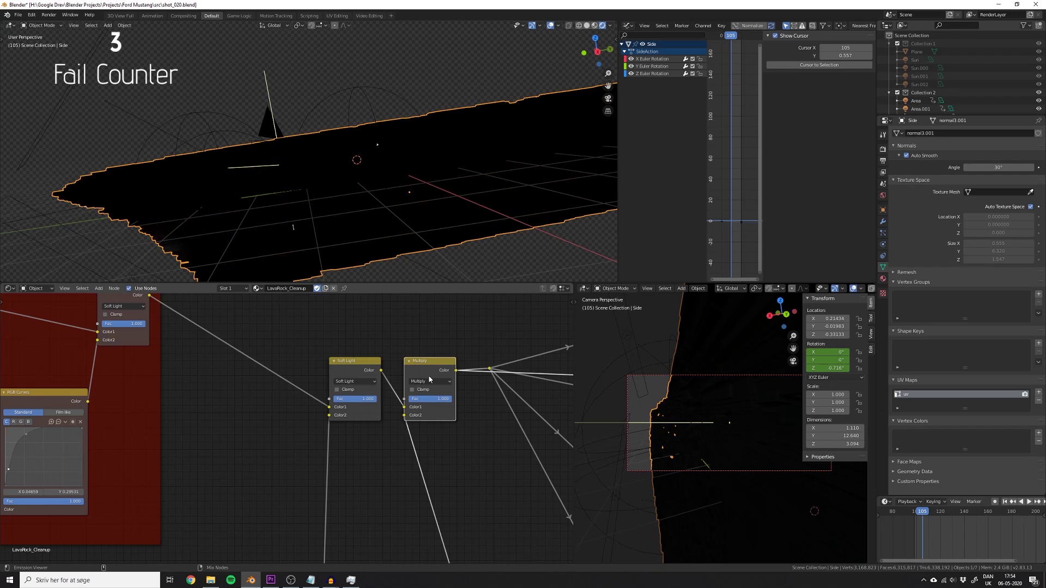
Inspect the masked lava up close and toggle the muting of the Soft Light node to compare its effect
{"action": "scroll", "coordinate": [268, 346], "scroll_direction": "down", "scroll_amount": 3}
{"action": "scroll", "coordinate": [271, 205], "scroll_direction": "up", "scroll_amount": 4}
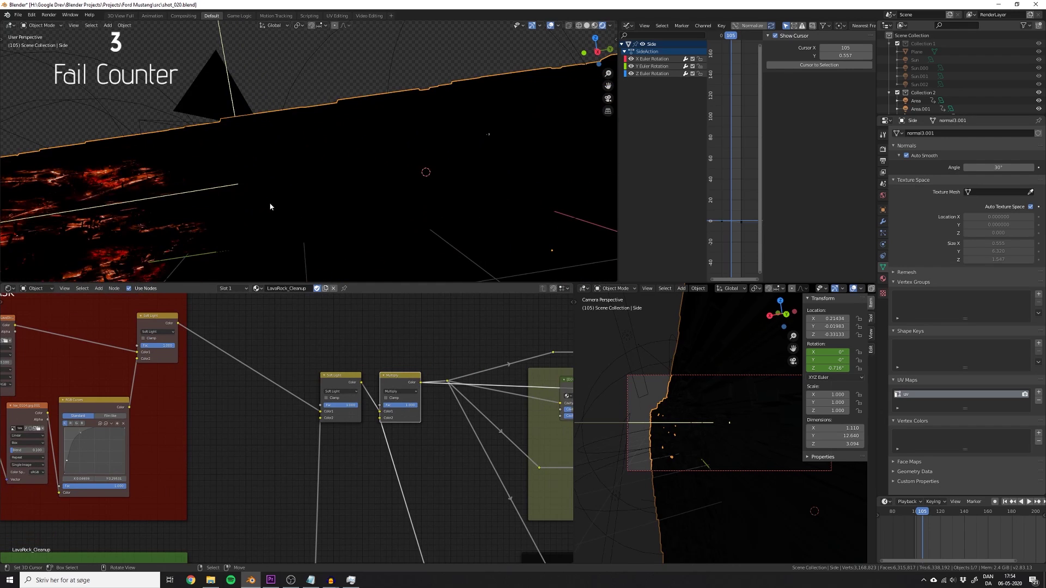
{"action": "middle_click_drag", "start_coordinate": [271, 206], "coordinate": [276, 197]}
{"action": "scroll", "coordinate": [365, 380], "scroll_direction": "up", "scroll_amount": 2}
{"action": "left_click", "coordinate": [343, 374], "text": "ctrl+shift"}
{"action": "key", "text": "m"}
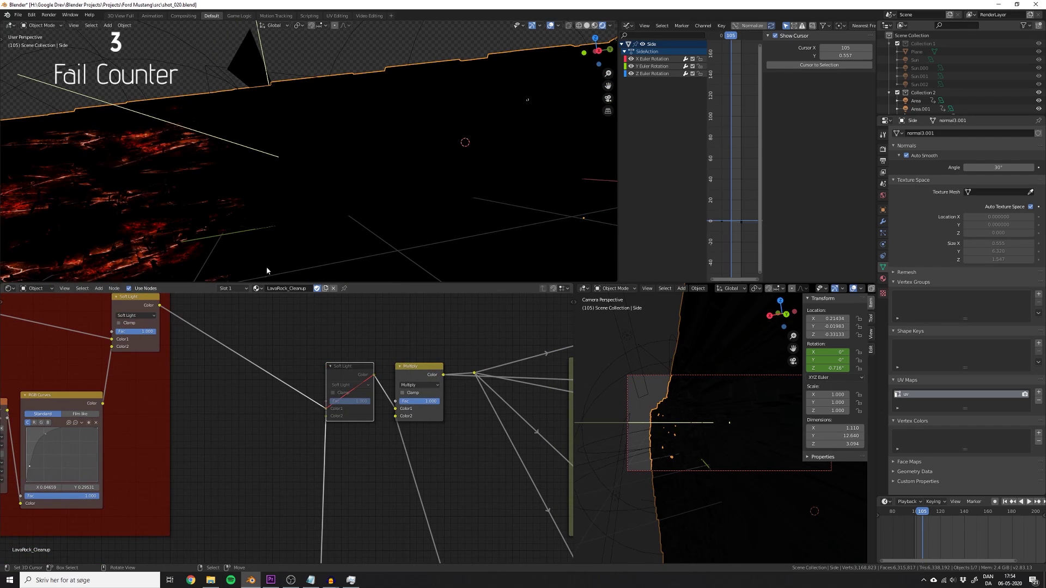
{"action": "key", "text": "m"}
Show the whole node tree and play the animation to watch the lava spread over the rock
{"action": "key", "text": "Home"}
{"action": "key", "text": "space"}
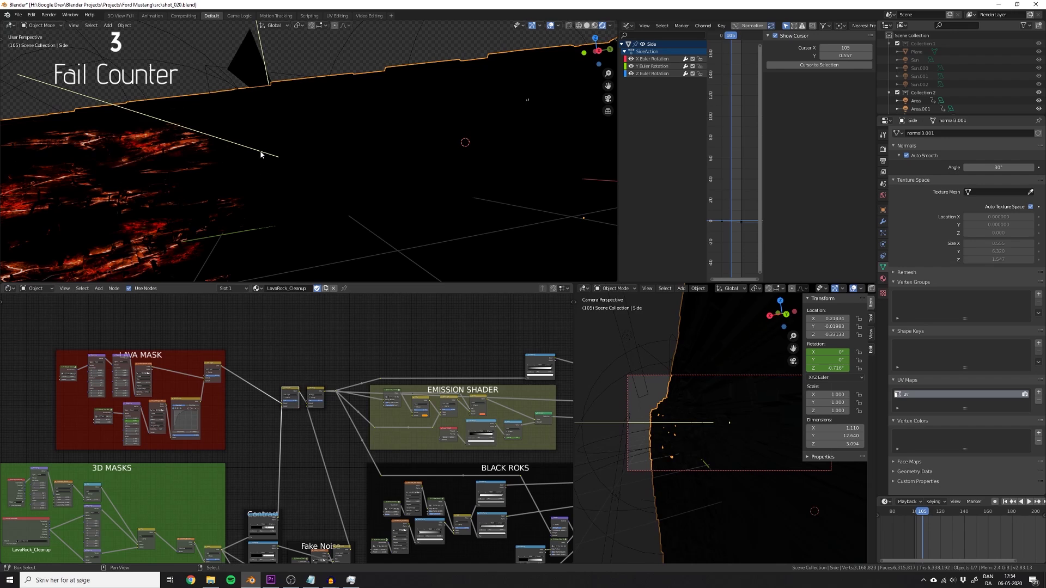
{"action": "scroll", "coordinate": [338, 167], "scroll_direction": "down", "scroll_amount": 4}
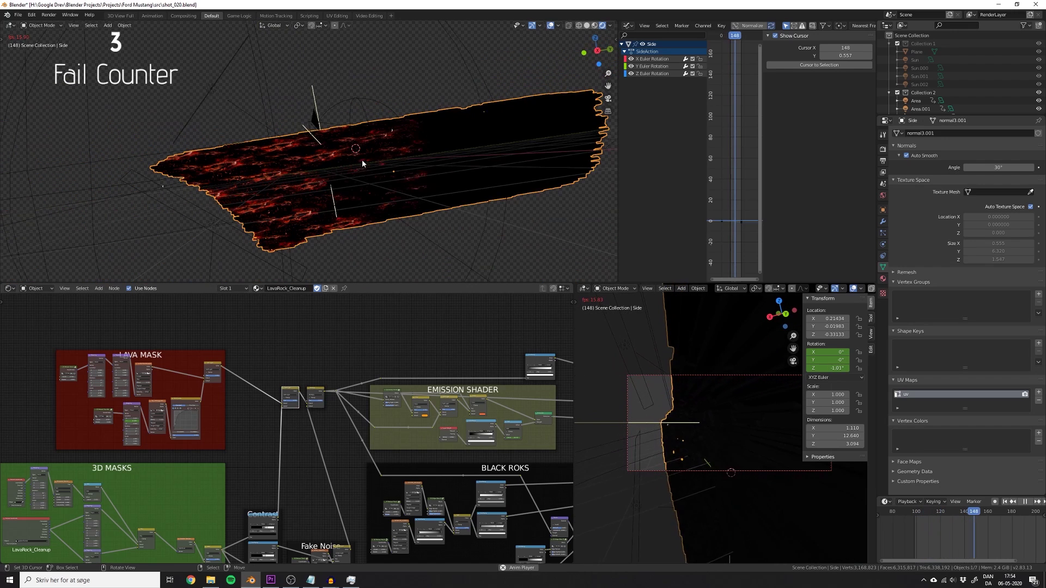
{"action": "scroll", "coordinate": [378, 440], "scroll_direction": "up", "scroll_amount": 3}
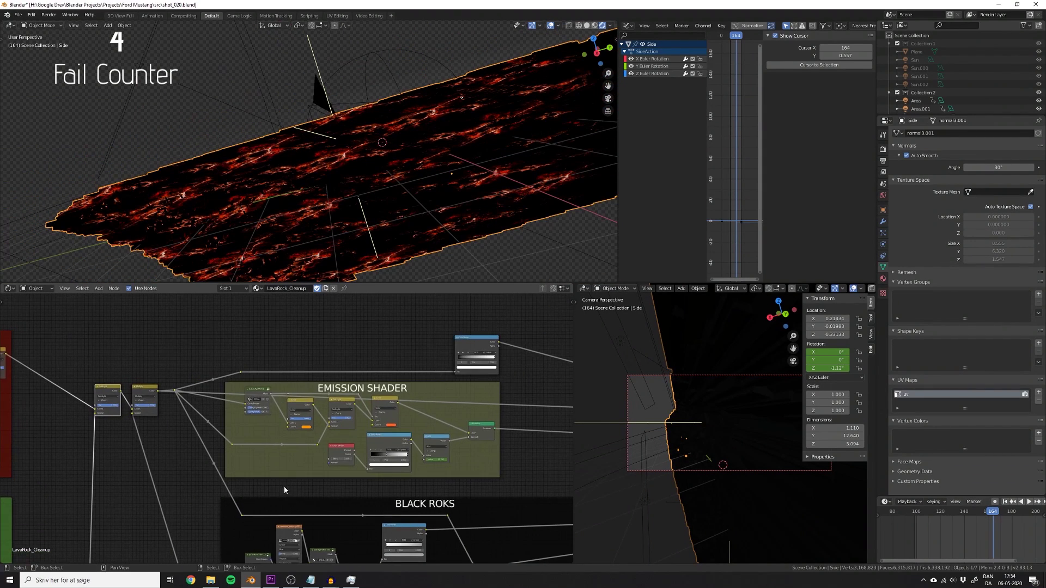
Open the render settings and play the animation to check the flickering lava emission
{"action": "scroll", "coordinate": [288, 427], "scroll_direction": "up", "scroll_amount": 1}
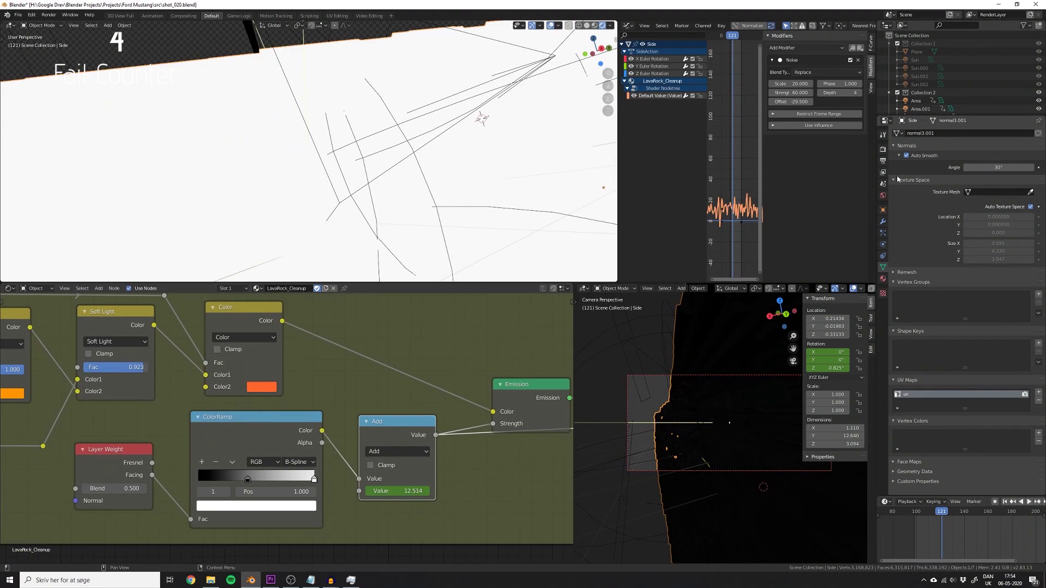
{"action": "left_click", "coordinate": [883, 149]}
{"action": "key", "text": "space"}
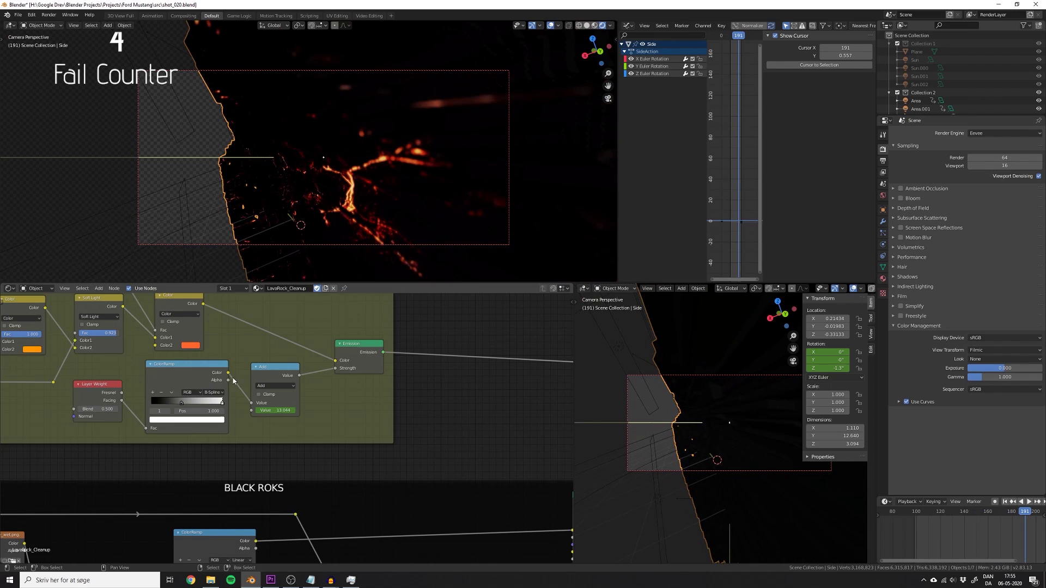
{"action": "left_click", "coordinate": [977, 160]}
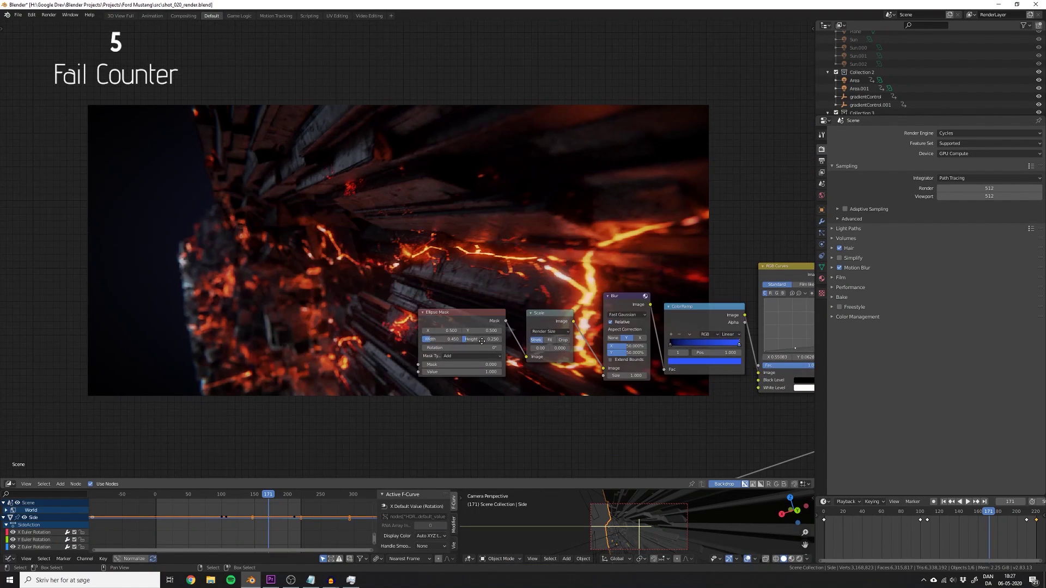
Preview the raw Render Layers image in the compositor backdrop, followed by the Alpha Over and Fog Glow Glare nodes
{"action": "scroll", "coordinate": [442, 310], "scroll_direction": "up", "scroll_amount": 3}
{"action": "left_click", "coordinate": [443, 314], "text": "ctrl+shift"}
{"action": "middle_click_drag", "start_coordinate": [442, 314], "coordinate": [482, 279]}
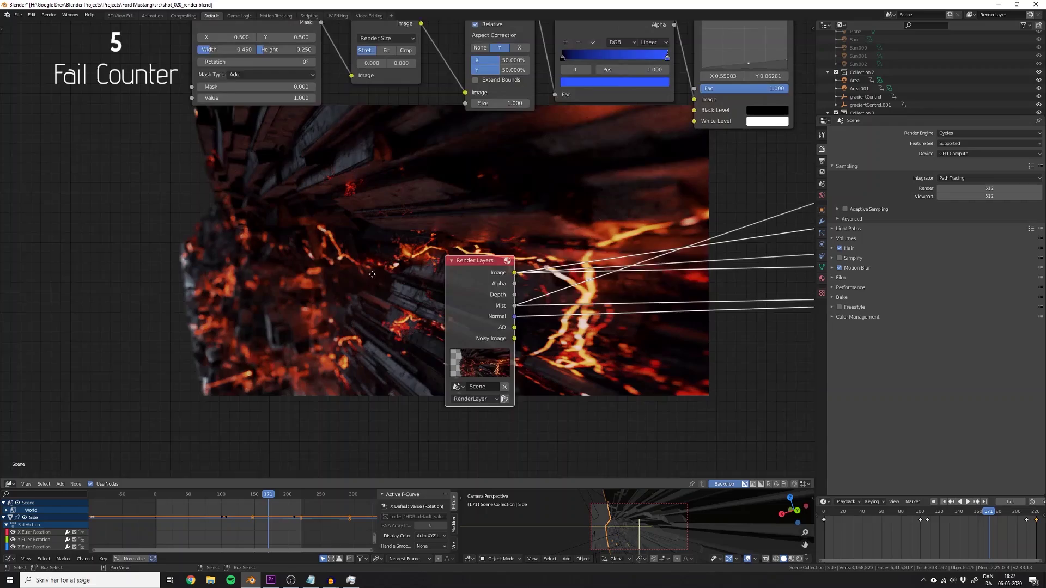
{"action": "scroll", "coordinate": [654, 268], "scroll_direction": "down", "scroll_amount": 6}
{"action": "middle_click_drag", "start_coordinate": [708, 270], "coordinate": [451, 264]}
{"action": "scroll", "coordinate": [624, 232], "scroll_direction": "up", "scroll_amount": 3}
{"action": "middle_click_drag", "start_coordinate": [625, 231], "coordinate": [488, 248]}
{"action": "left_click", "coordinate": [506, 229], "text": "ctrl+shift"}
{"action": "left_click", "coordinate": [495, 206], "text": "ctrl+shift"}
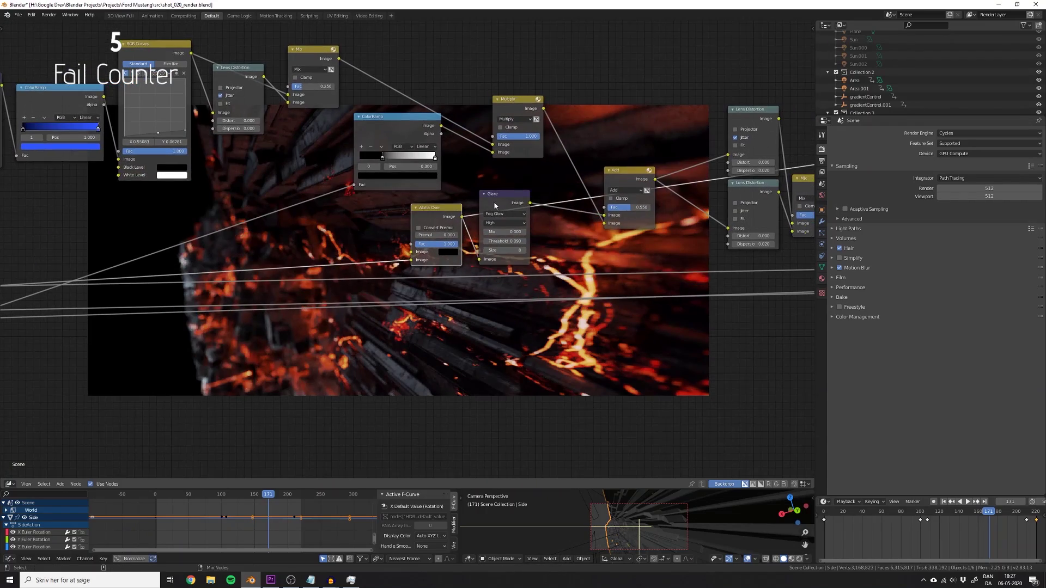
Preview the blue background chain node by node, from the scaled ellipse mask through Blur, ColorRamp and RGB Curves to Mix
{"action": "middle_click_drag", "start_coordinate": [495, 205], "coordinate": [431, 245]}
{"action": "middle_click_drag", "start_coordinate": [218, 207], "coordinate": [676, 291]}
{"action": "left_click", "coordinate": [289, 218], "text": "ctrl+shift"}
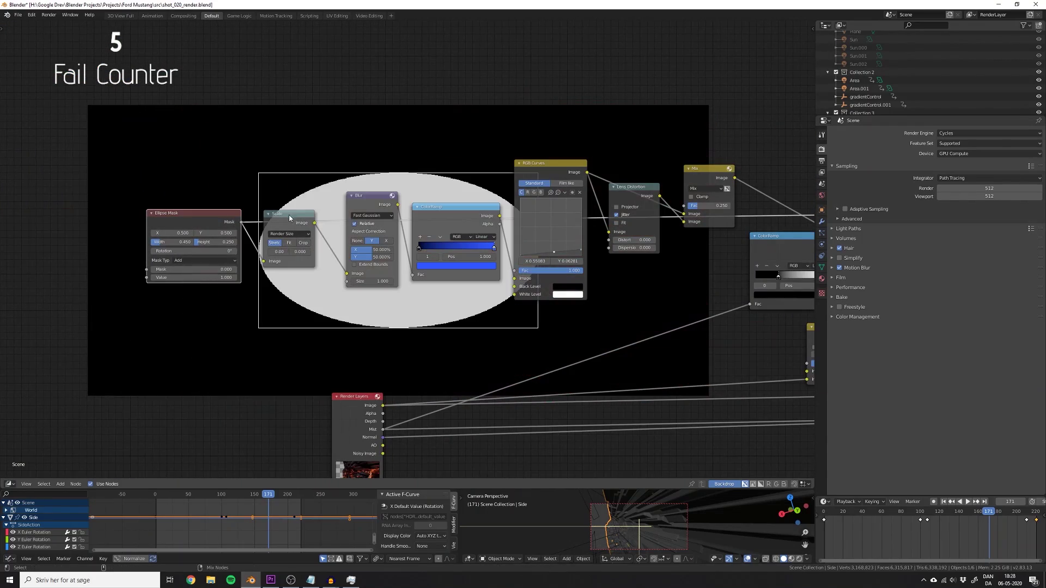
{"action": "left_click", "coordinate": [374, 206], "text": "ctrl+shift"}
{"action": "left_click", "coordinate": [461, 211], "text": "ctrl+shift"}
{"action": "left_click", "coordinate": [563, 173], "text": "ctrl+shift"}
{"action": "middle_click_drag", "start_coordinate": [655, 242], "coordinate": [492, 277]}
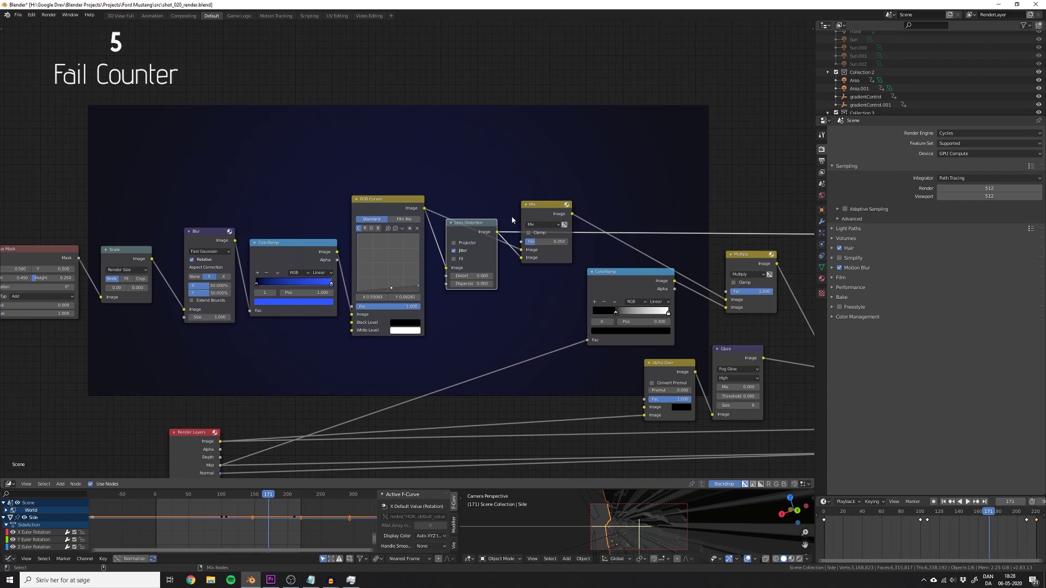
{"action": "left_click", "coordinate": [543, 207], "text": "ctrl+shift"}
Preview the mist ColorRamp, the background Mix and the Multiply node combining them, with the backdrop enlarged
{"action": "middle_click_drag", "start_coordinate": [599, 234], "coordinate": [283, 242]}
{"action": "left_click_drag", "start_coordinate": [329, 278], "coordinate": [314, 287]}
{"action": "left_click", "coordinate": [315, 286], "text": "ctrl+shift"}
{"action": "middle_click_drag", "start_coordinate": [314, 280], "coordinate": [362, 344]}
{"action": "left_click", "coordinate": [268, 279], "text": "ctrl+shift"}
{"action": "left_click", "coordinate": [476, 329], "text": "ctrl+shift"}
{"action": "middle_click_drag", "start_coordinate": [386, 281], "coordinate": [411, 325]}
{"action": "key", "text": "alt+v"}
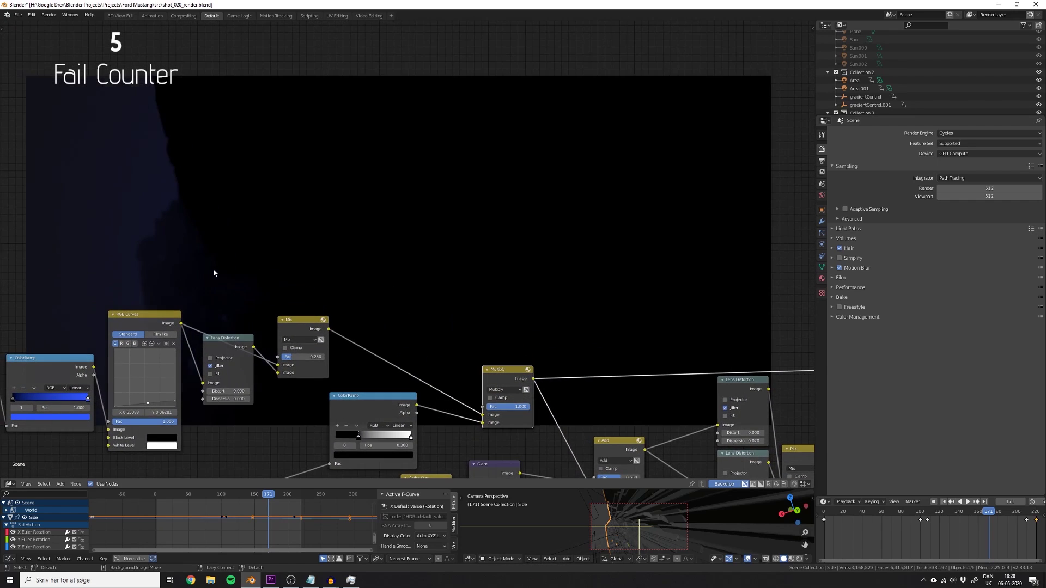
{"action": "key", "text": "alt+v"}
{"action": "key", "text": "alt+v"}
{"action": "key", "text": "alt+v"}
Preview the Add node that joins the background with the glare result, and toggle its muting to compare
{"action": "middle_click_drag", "start_coordinate": [49, 268], "coordinate": [411, 243], "text": "alt"}
{"action": "middle_click_drag", "start_coordinate": [489, 300], "coordinate": [428, 192], "text": "alt"}
{"action": "key", "text": "v"}
{"action": "key", "text": "v"}
{"action": "middle_click_drag", "start_coordinate": [625, 212], "coordinate": [537, 277], "text": "alt"}
{"action": "middle_click_drag", "start_coordinate": [561, 327], "coordinate": [387, 224]}
{"action": "left_click", "coordinate": [443, 339], "text": "ctrl+shift"}
{"action": "key", "text": "m"}
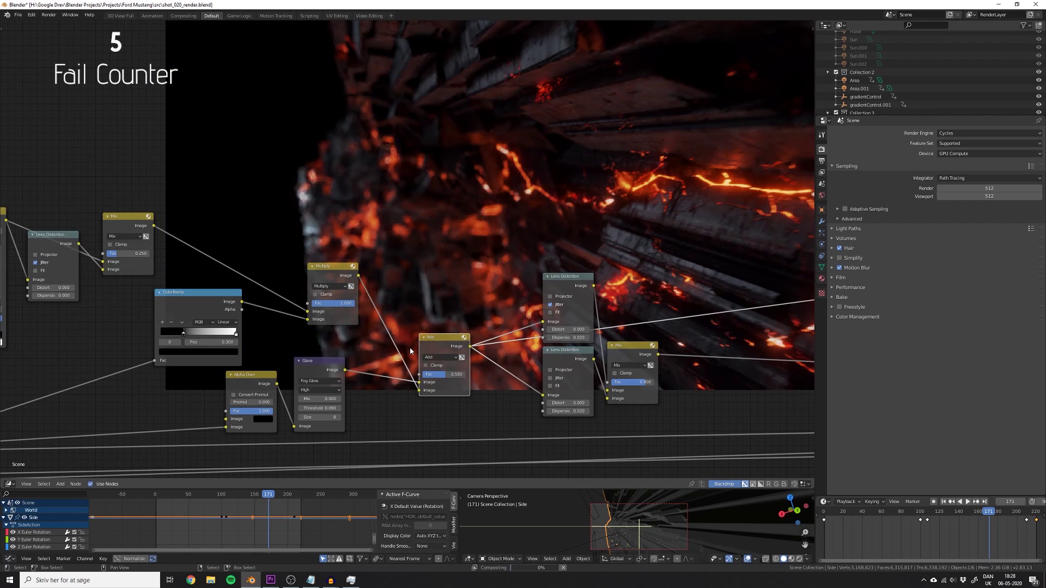
Preview the Lens Distortion branch after the Add node and inspect the glowing lava up close
{"action": "key", "text": "v"}
{"action": "left_click_drag", "start_coordinate": [490, 327], "coordinate": [274, 368], "text": "alt"}
{"action": "key", "text": "alt+v"}
{"action": "key", "text": "alt+v"}
{"action": "key", "text": "alt+v"}
{"action": "middle_click_drag", "start_coordinate": [643, 305], "coordinate": [305, 297], "text": "alt"}
{"action": "left_click", "coordinate": [566, 284], "text": "ctrl+shift"}
{"action": "key", "text": "alt+v"}
{"action": "key", "text": "alt+v"}
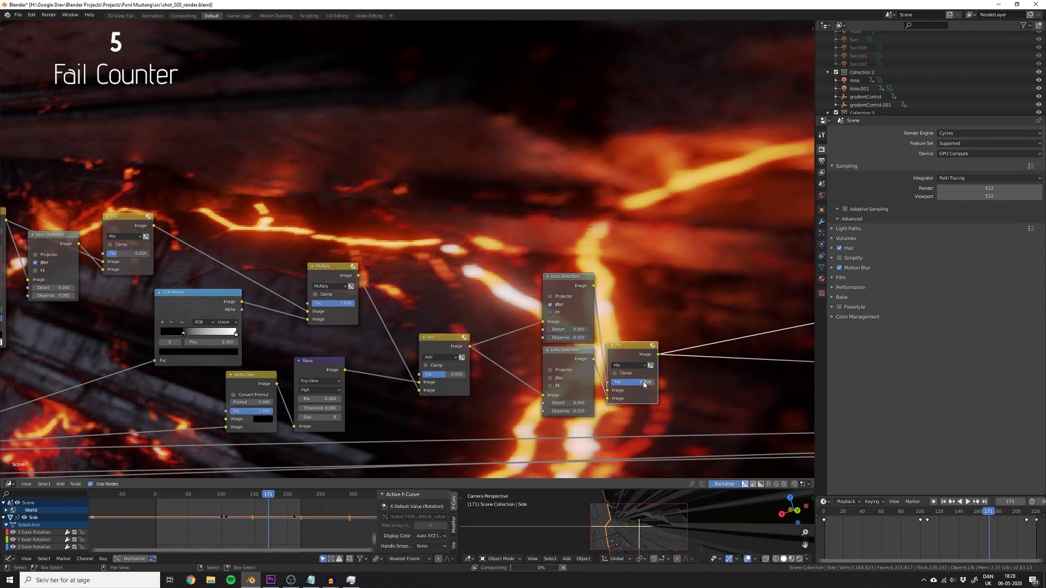
Fit the backdrop back into view and compare the Vignette group's output with the Mix node before it
{"action": "key", "text": "v"}
{"action": "key", "text": "v"}
{"action": "key", "text": "v"}
{"action": "middle_click_drag", "start_coordinate": [371, 235], "coordinate": [763, 245], "text": "alt"}
{"action": "key", "text": "v"}
{"action": "key", "text": "v"}
{"action": "key", "text": "v"}
{"action": "middle_click_drag", "start_coordinate": [763, 305], "coordinate": [407, 306]}
{"action": "left_click", "coordinate": [497, 338], "text": "ctrl+shift"}
{"action": "middle_click_drag", "start_coordinate": [525, 292], "coordinate": [467, 315]}
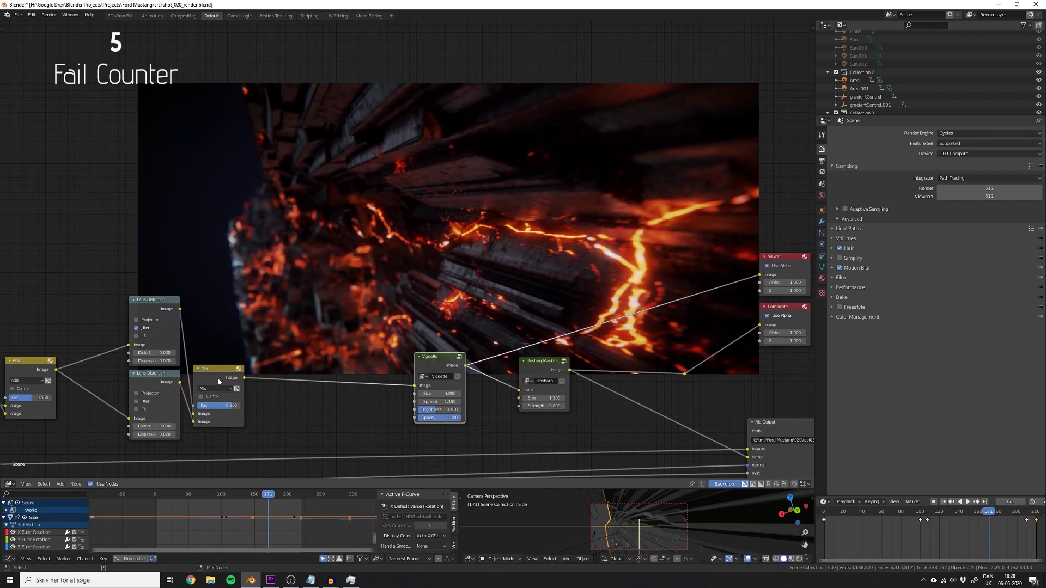
{"action": "left_click", "coordinate": [219, 373], "text": "ctrl+shift"}
Look at the nodes inside the Vignette group, leave the group and shift its node slightly in the tree
{"action": "key", "text": "Tab"}
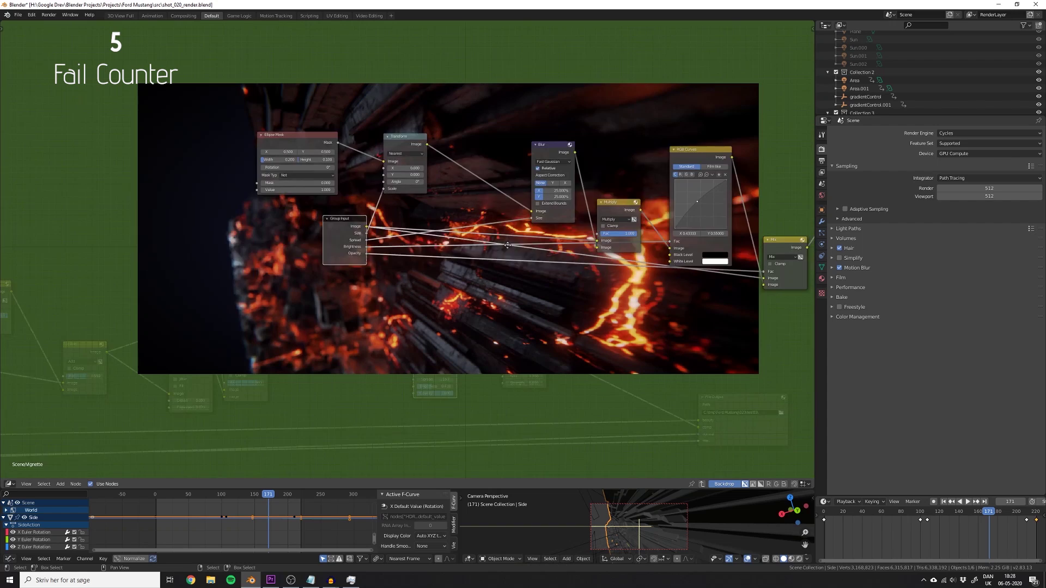
{"action": "key", "text": "Tab"}
{"action": "left_click_drag", "start_coordinate": [425, 376], "coordinate": [391, 371]}
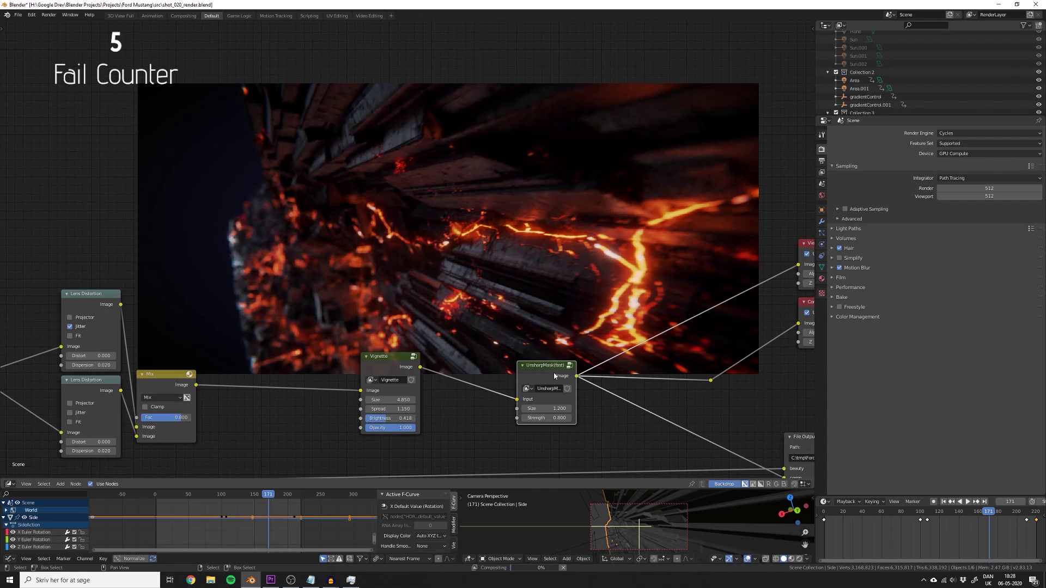
Compare the Vignette and UnsharpMask outputs on an enlarged backdrop to judge the sharpening
{"action": "left_click", "coordinate": [388, 368], "text": "ctrl+shift"}
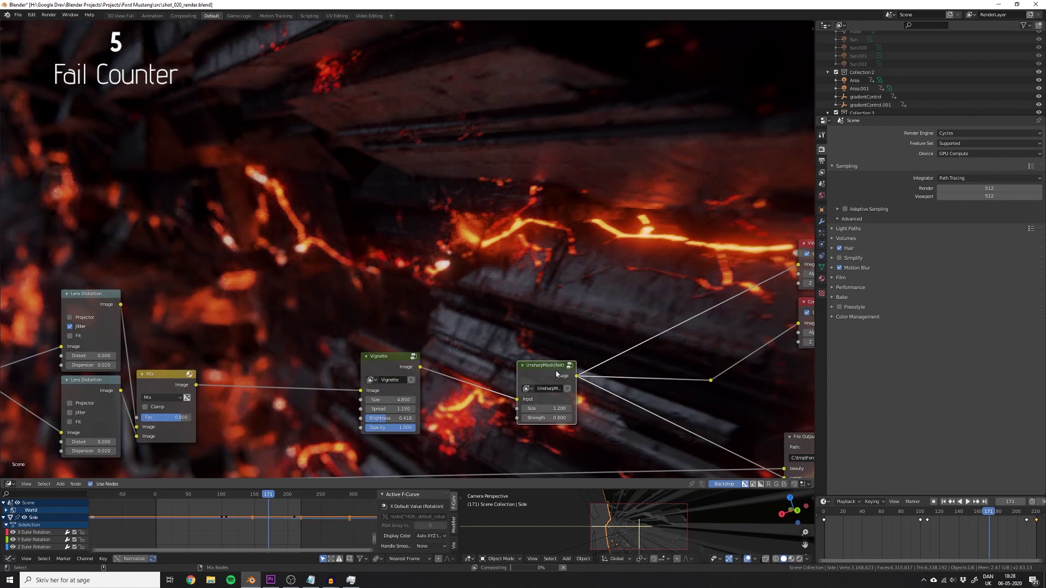
{"action": "middle_click_drag", "start_coordinate": [557, 375], "coordinate": [341, 358]}
{"action": "key", "text": "v"}
{"action": "key", "text": "v"}
{"action": "key", "text": "v"}
{"action": "key", "text": "v"}
{"action": "key", "text": "v"}
Move the File Output node next to the Render Layers node and display its output properties
{"action": "scroll", "coordinate": [392, 337], "scroll_direction": "down", "scroll_amount": 6}
{"action": "middle_click_drag", "start_coordinate": [411, 415], "coordinate": [326, 300]}
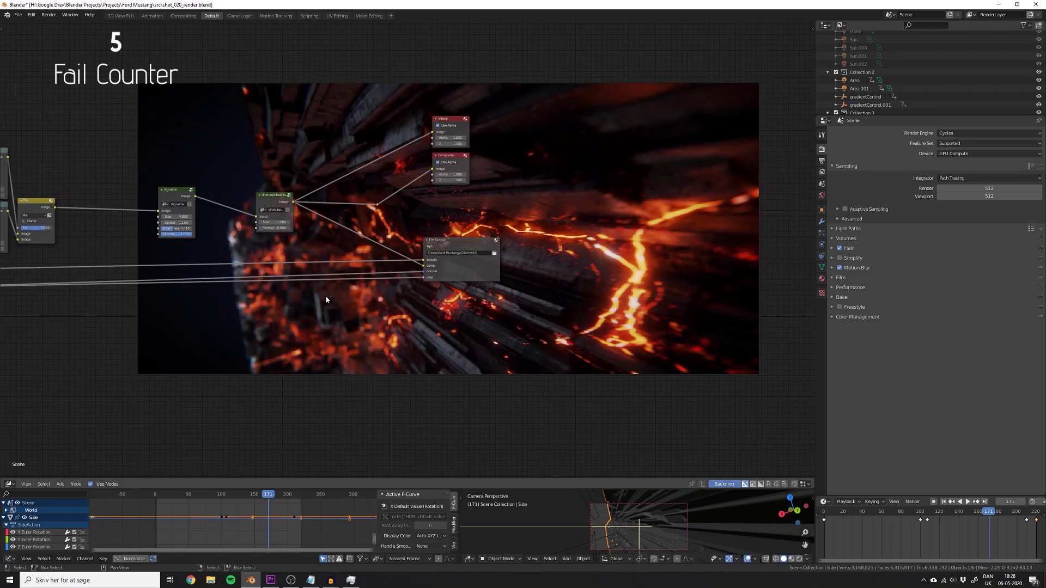
{"action": "key", "text": "g"}
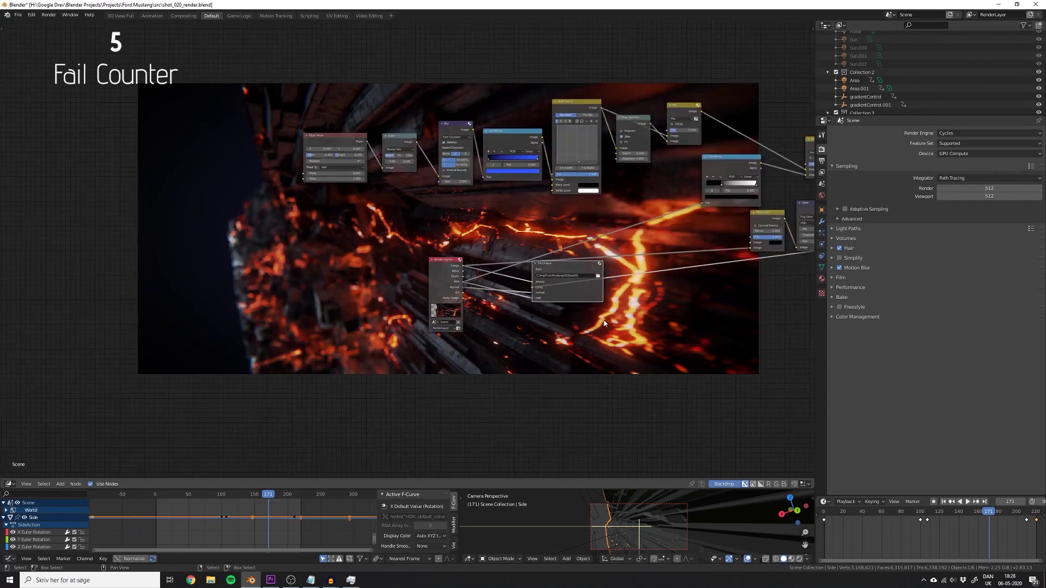
{"action": "scroll", "coordinate": [604, 324], "scroll_direction": "up", "scroll_amount": 4}
{"action": "key", "text": "Return"}
{"action": "key", "text": "n"}
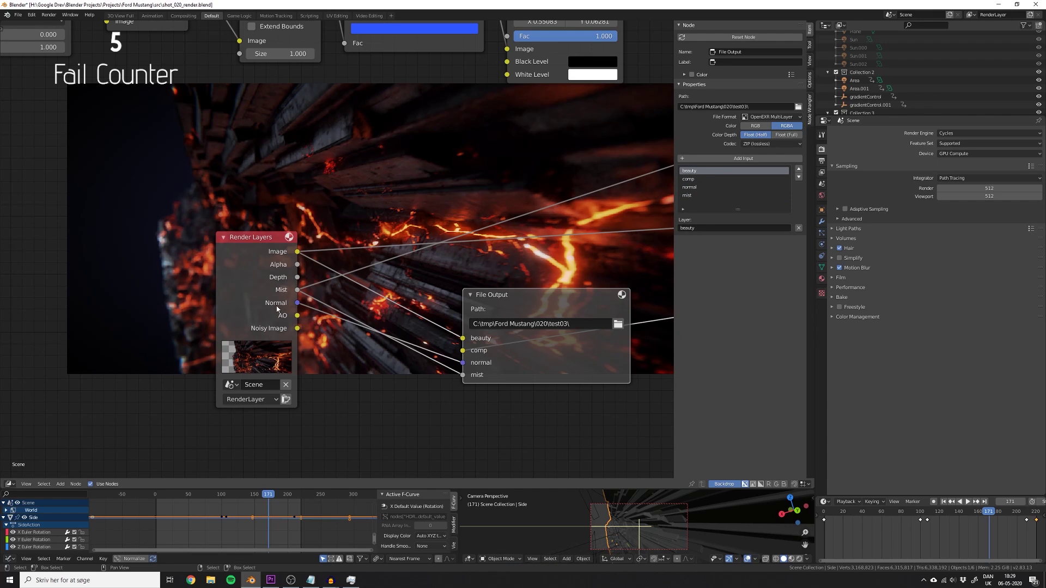
{"action": "left_click_drag", "start_coordinate": [425, 364], "coordinate": [426, 365]}
{"action": "scroll", "coordinate": [433, 357], "scroll_direction": "down", "scroll_amount": 10}
{"action": "middle_click_drag", "start_coordinate": [433, 304], "coordinate": [228, 352]}
{"action": "left_click", "coordinate": [400, 320]}
{"action": "scroll", "coordinate": [398, 321], "scroll_direction": "down", "scroll_amount": 5}
{"action": "key", "text": "v"}
{"action": "key", "text": "g"}
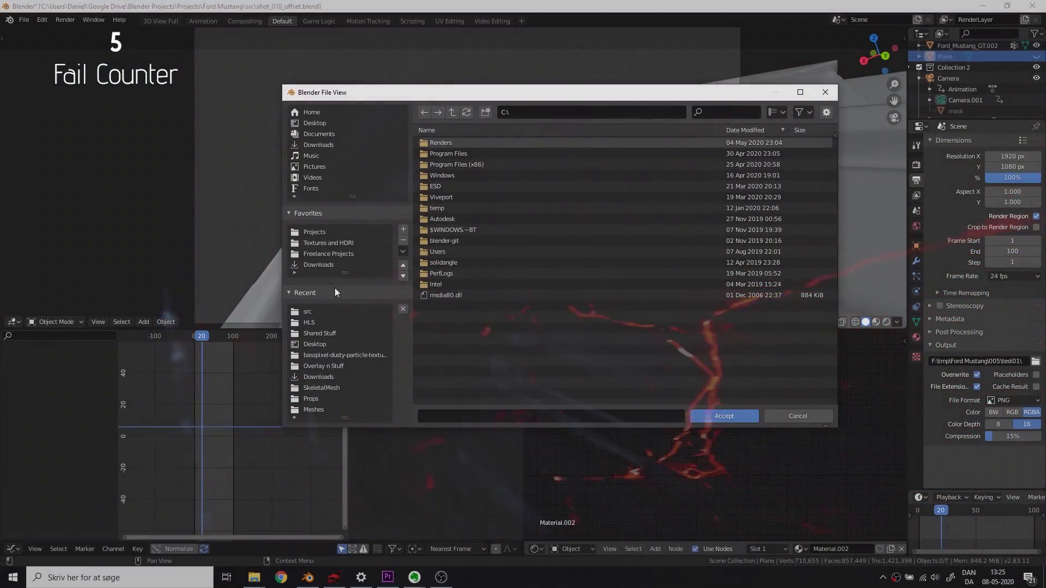
Set the render output to 010_Playblast in the Ford Mustang Previz folder, as an H.264 MPEG-4 FFmpeg video
{"action": "scroll", "coordinate": [335, 289], "scroll_direction": "up", "scroll_amount": 3}
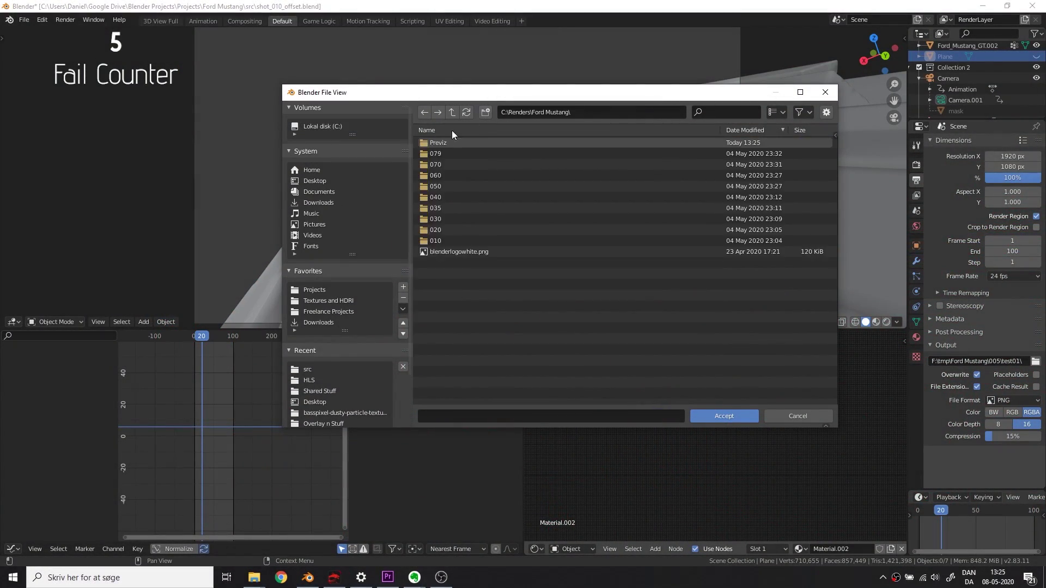
{"action": "type", "text": "st"}
{"action": "key", "text": "Return"}
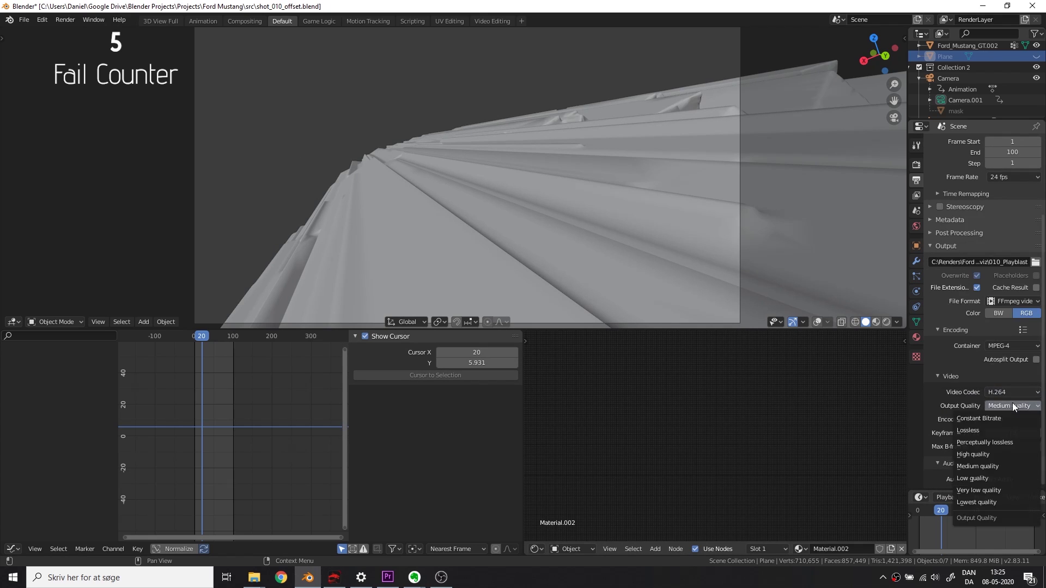
{"action": "scroll", "coordinate": [1002, 433], "scroll_direction": "up", "scroll_amount": 3}
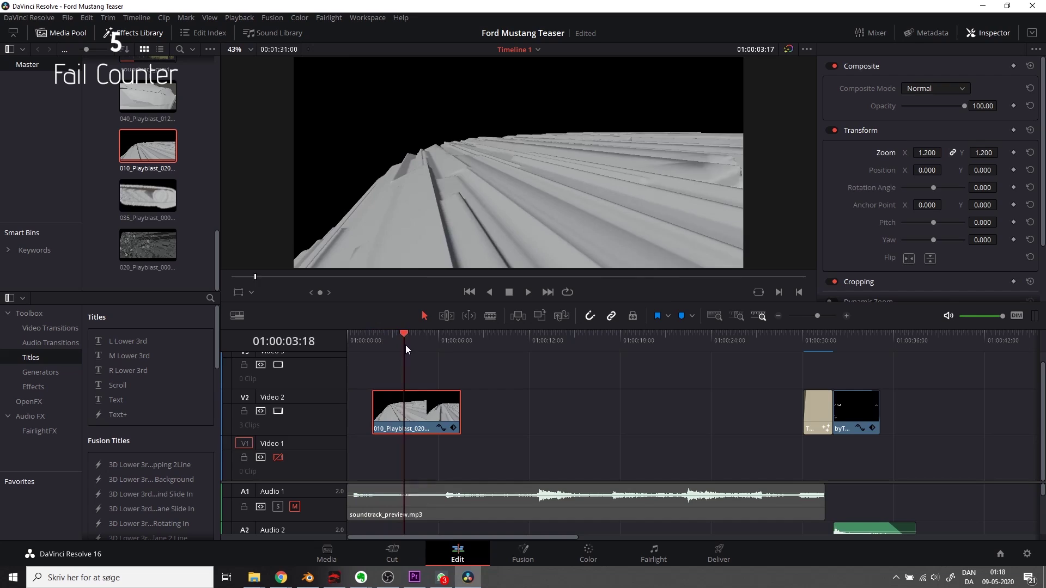
Switch to DaVinci Resolve, arrange the playblast clips on the Ford Mustang Teaser timeline and play the edit
{"action": "left_click_drag", "start_coordinate": [539, 420], "coordinate": [512, 376]}
{"action": "left_click", "coordinate": [485, 417]}
{"action": "key", "text": "space"}
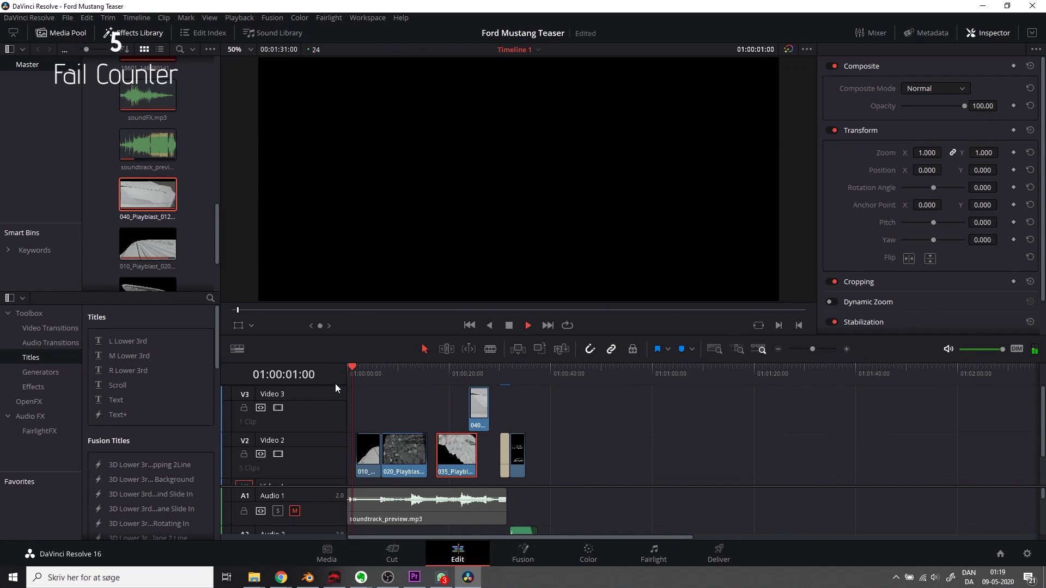
Change the 010 playblast clip's speed to 90% with keyframe timing maintained, and check the clip at about 01:00:04:11
{"action": "right_click", "coordinate": [649, 450]}
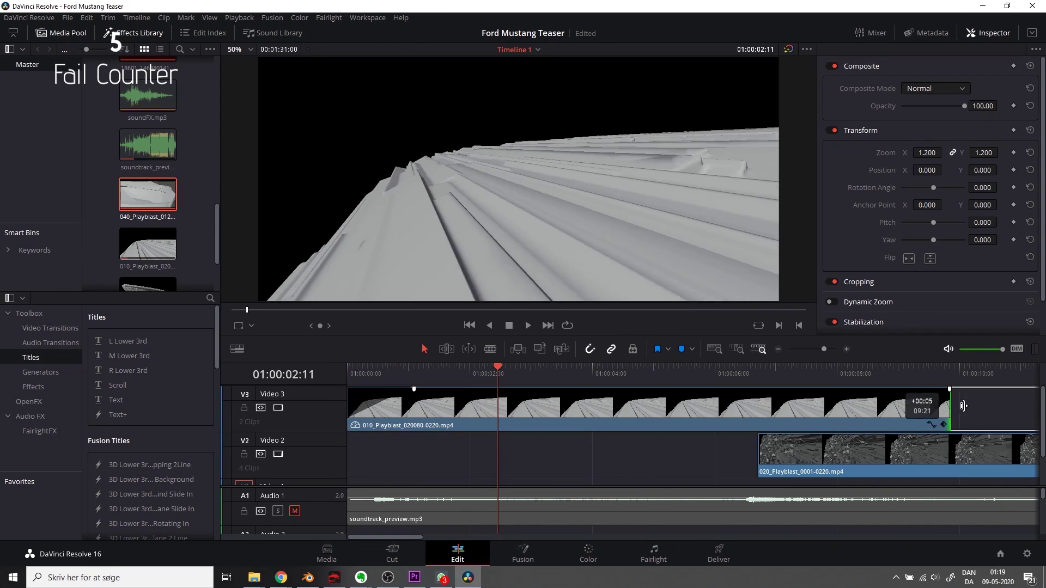
{"action": "right_click", "coordinate": [708, 406]}
{"action": "left_click", "coordinate": [740, 274]}
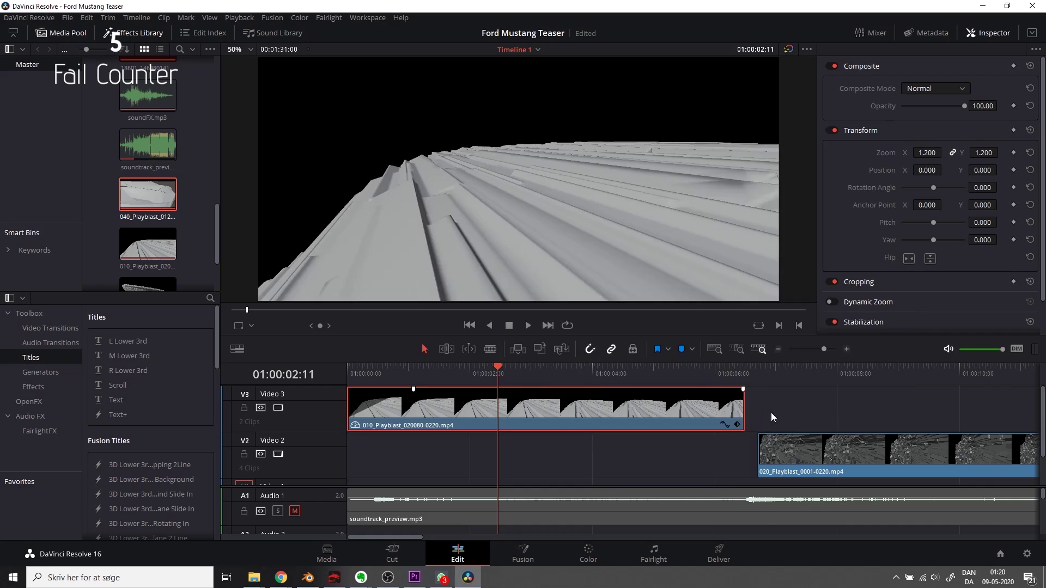
{"action": "key", "text": "space"}
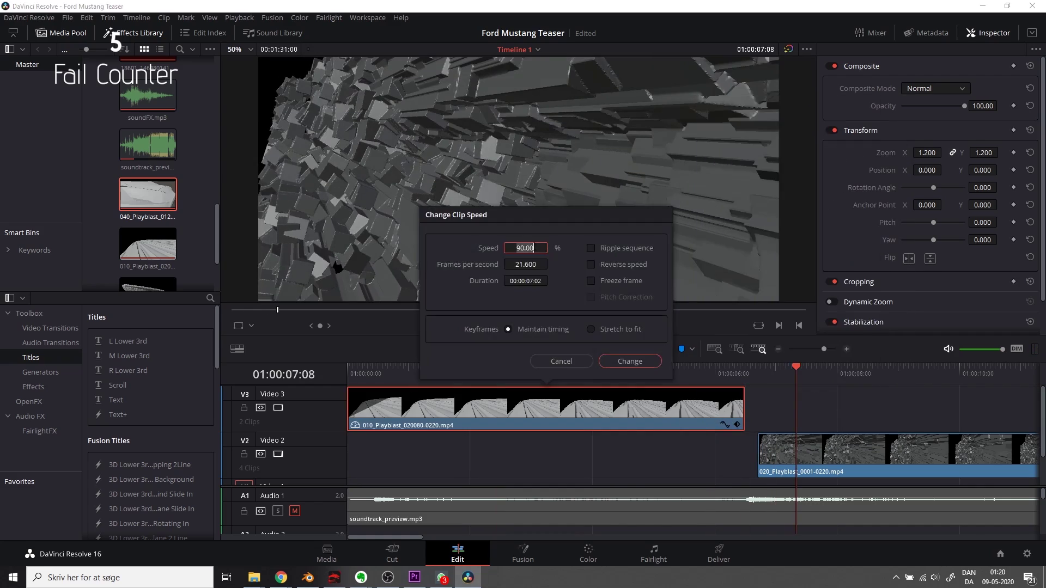
{"action": "left_click", "coordinate": [629, 361]}
{"action": "left_click", "coordinate": [623, 376]}
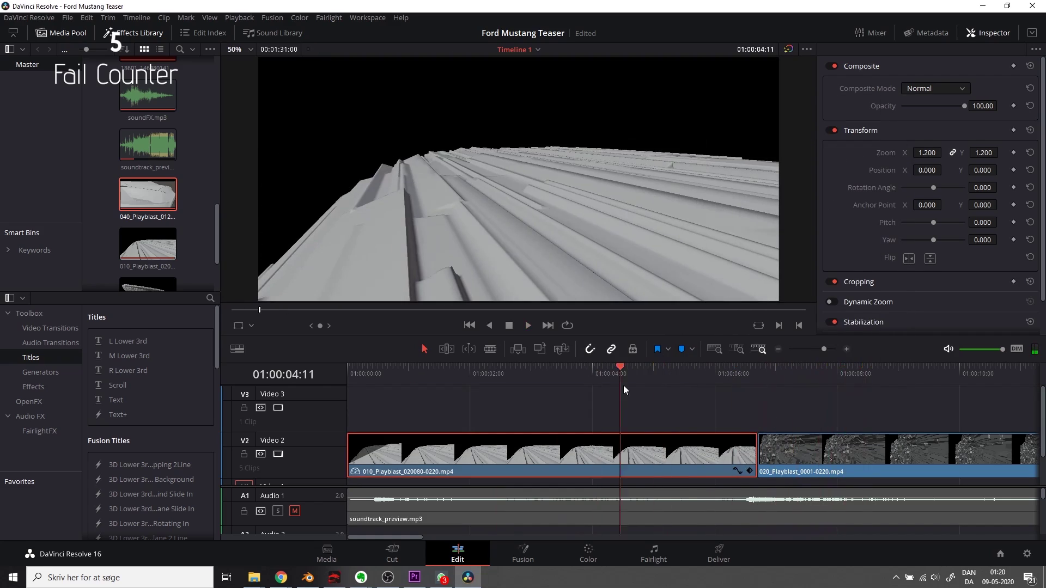